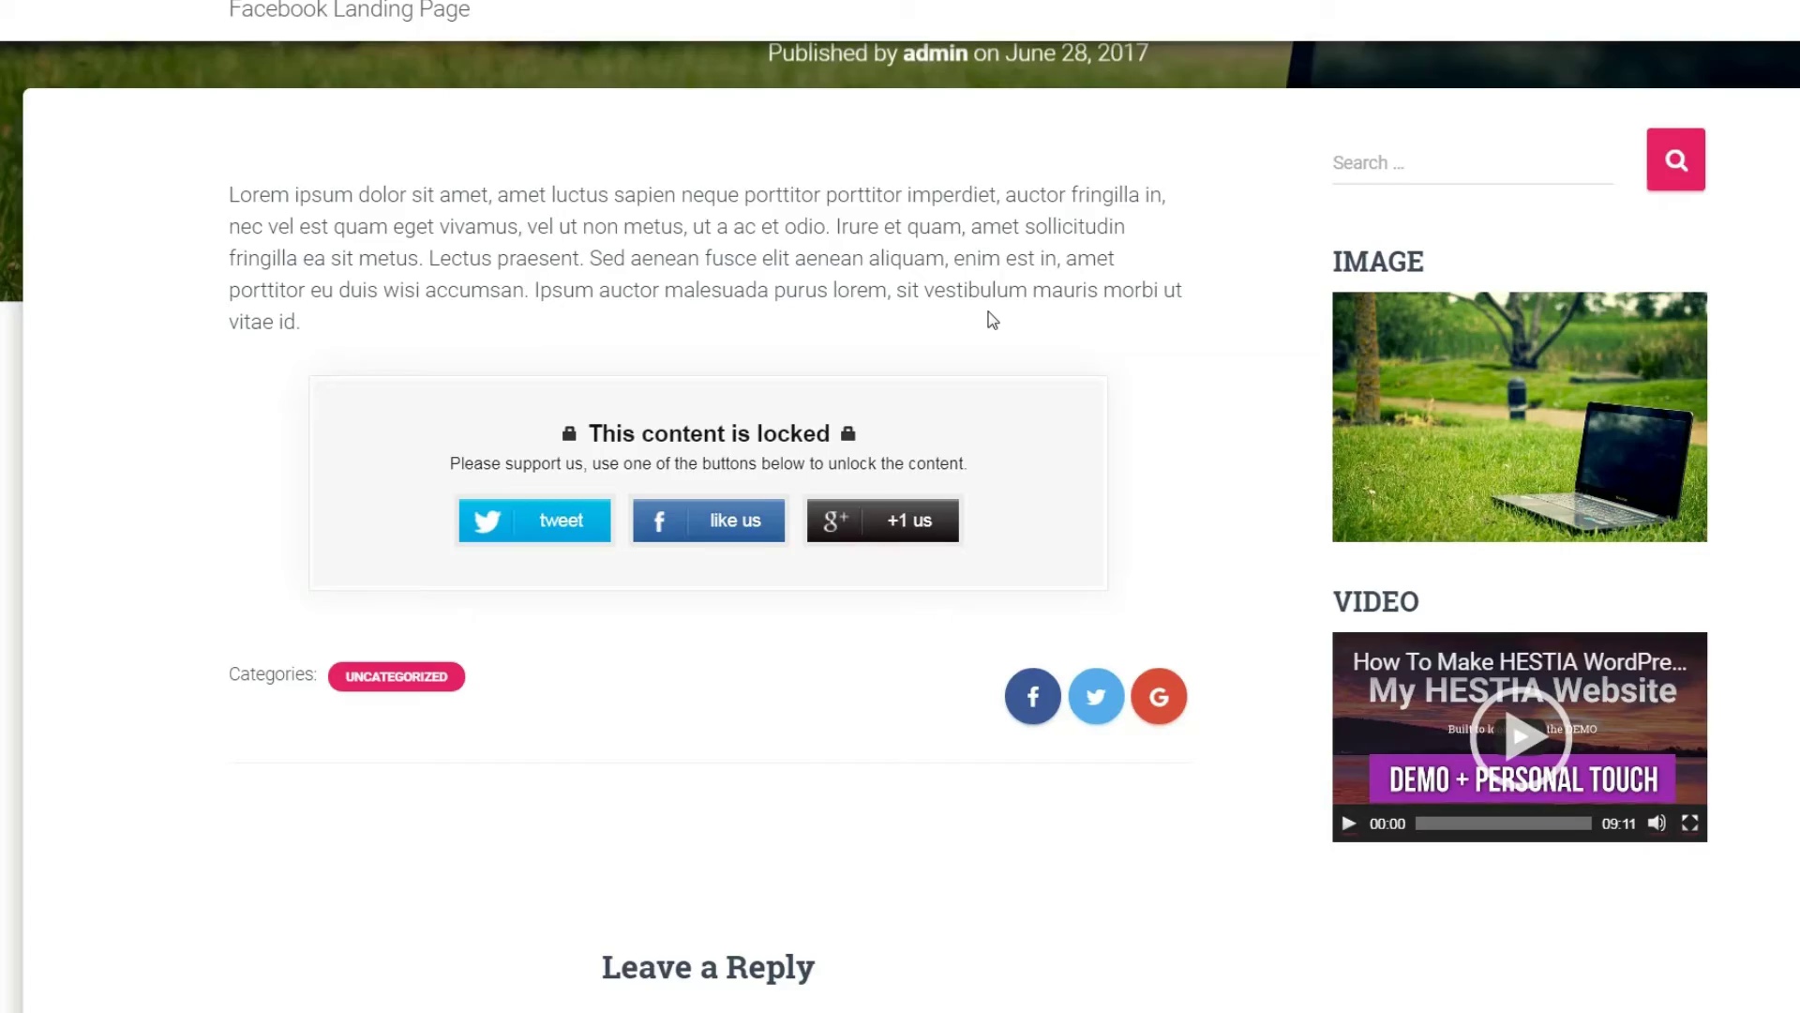
pyautogui.scroll(1, 1008, 311)
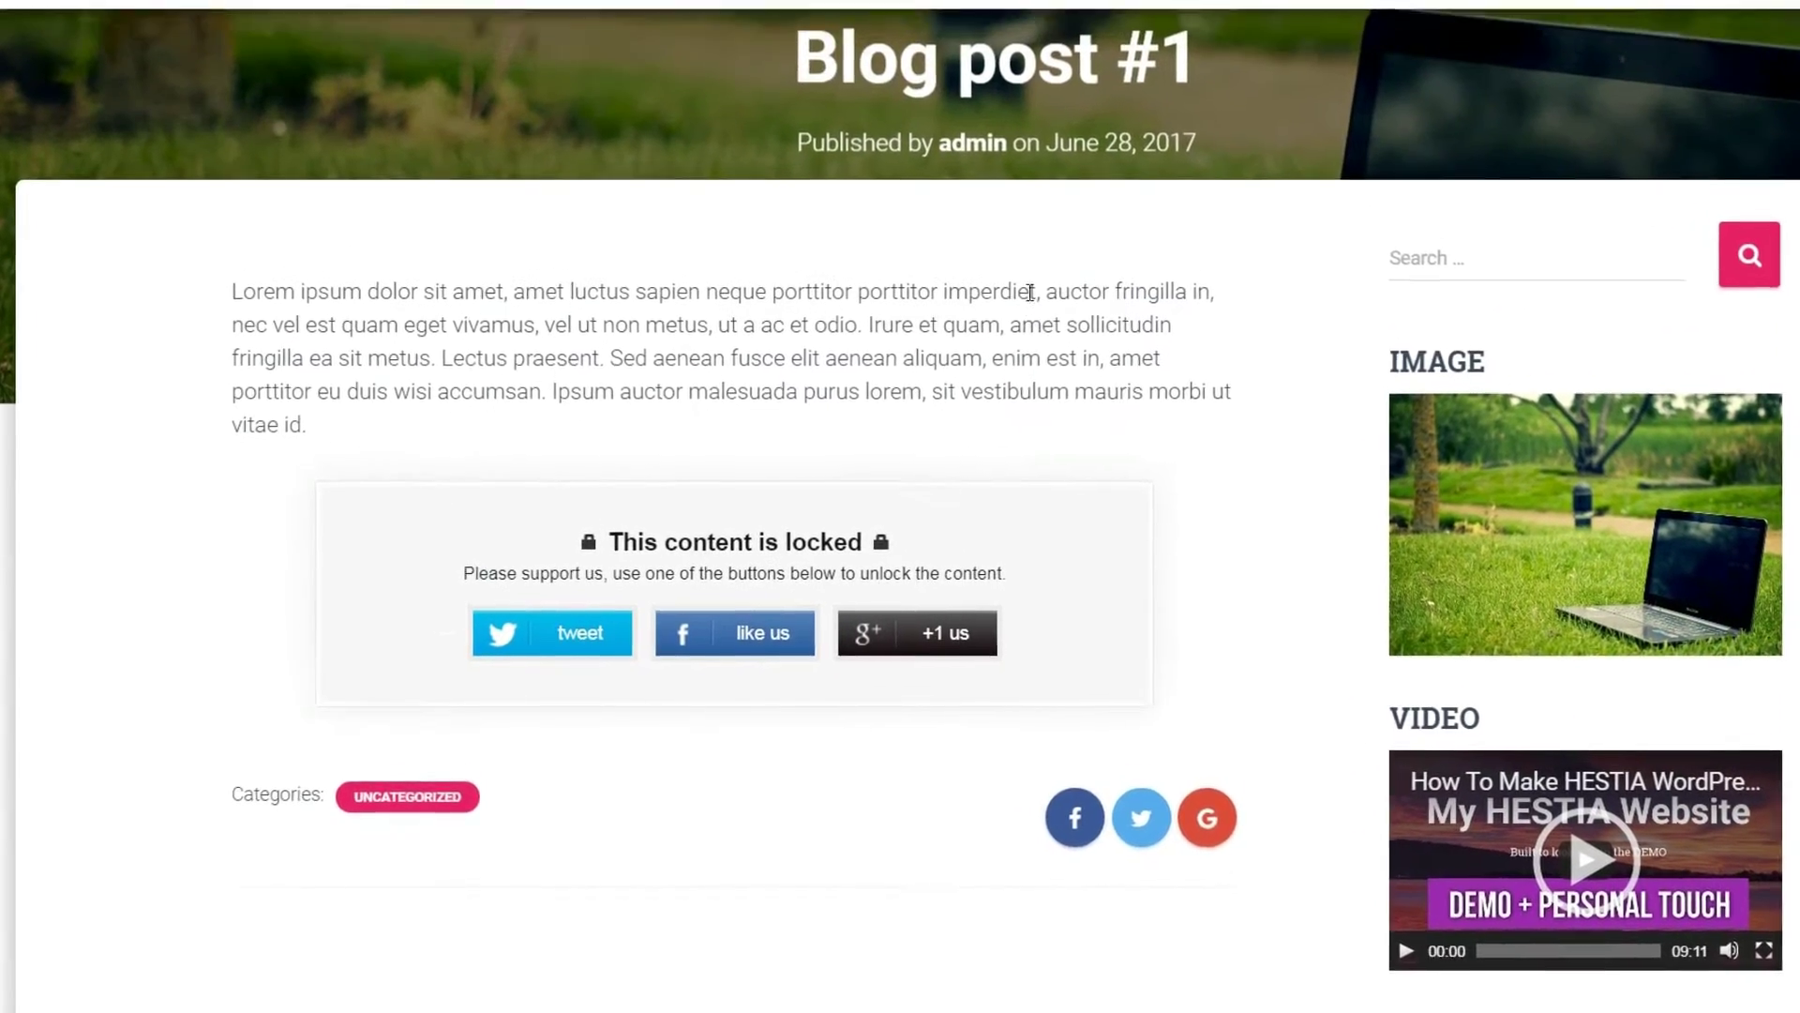
pyautogui.scroll(-1, 900, 507)
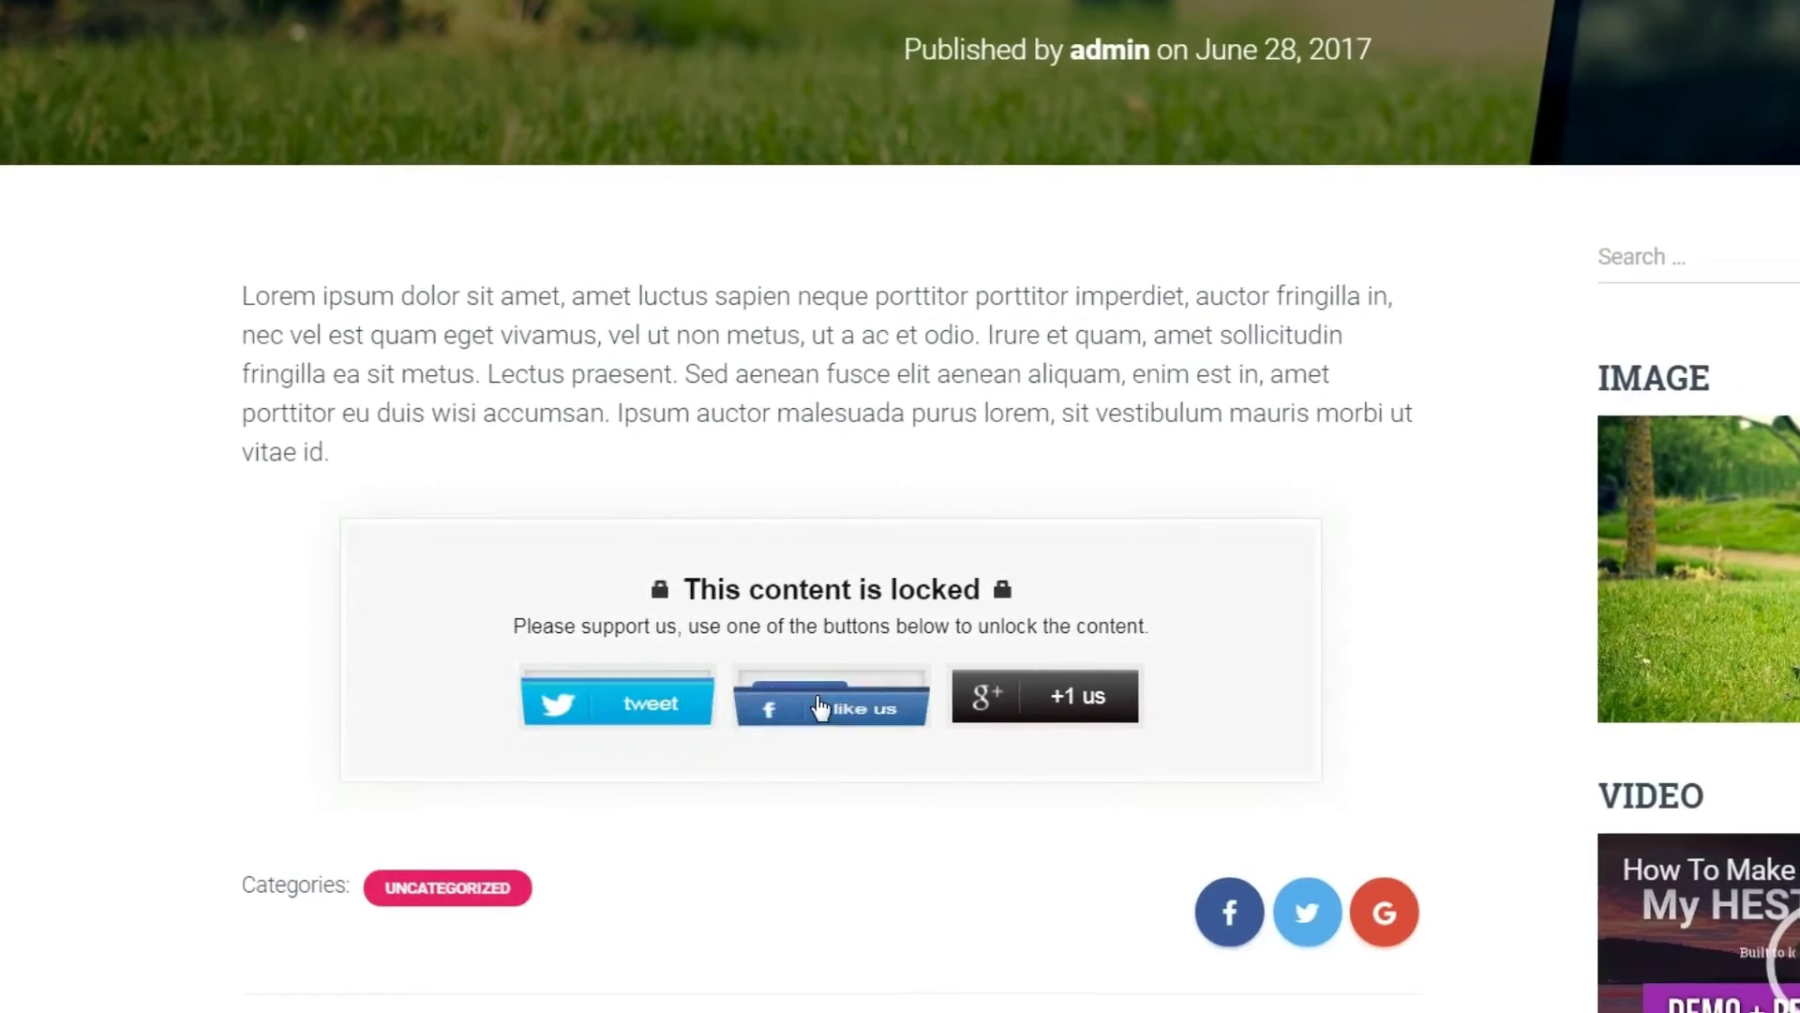
pyautogui.moveTo(736, 633)
pyautogui.moveTo(871, 703)
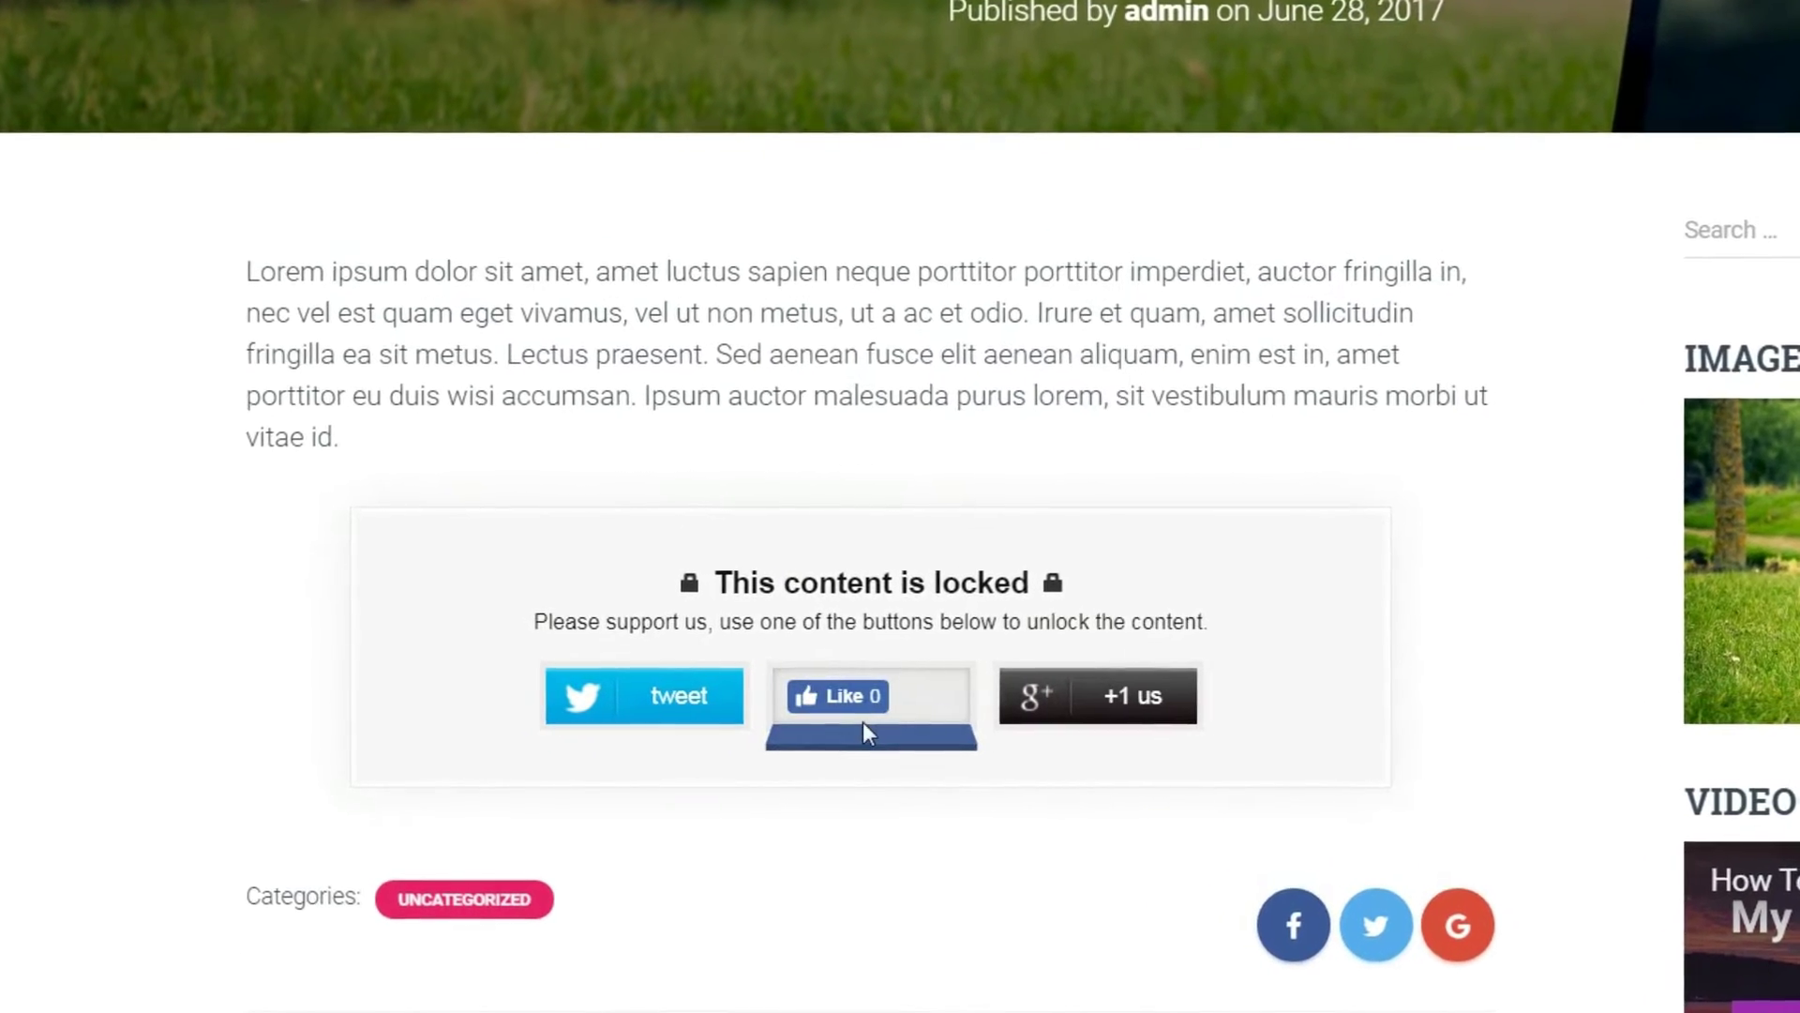
# Install OnePress Social Locker, list all lockers, and inspect the Sign-In Locker's header and message
pyautogui.click(901, 700)
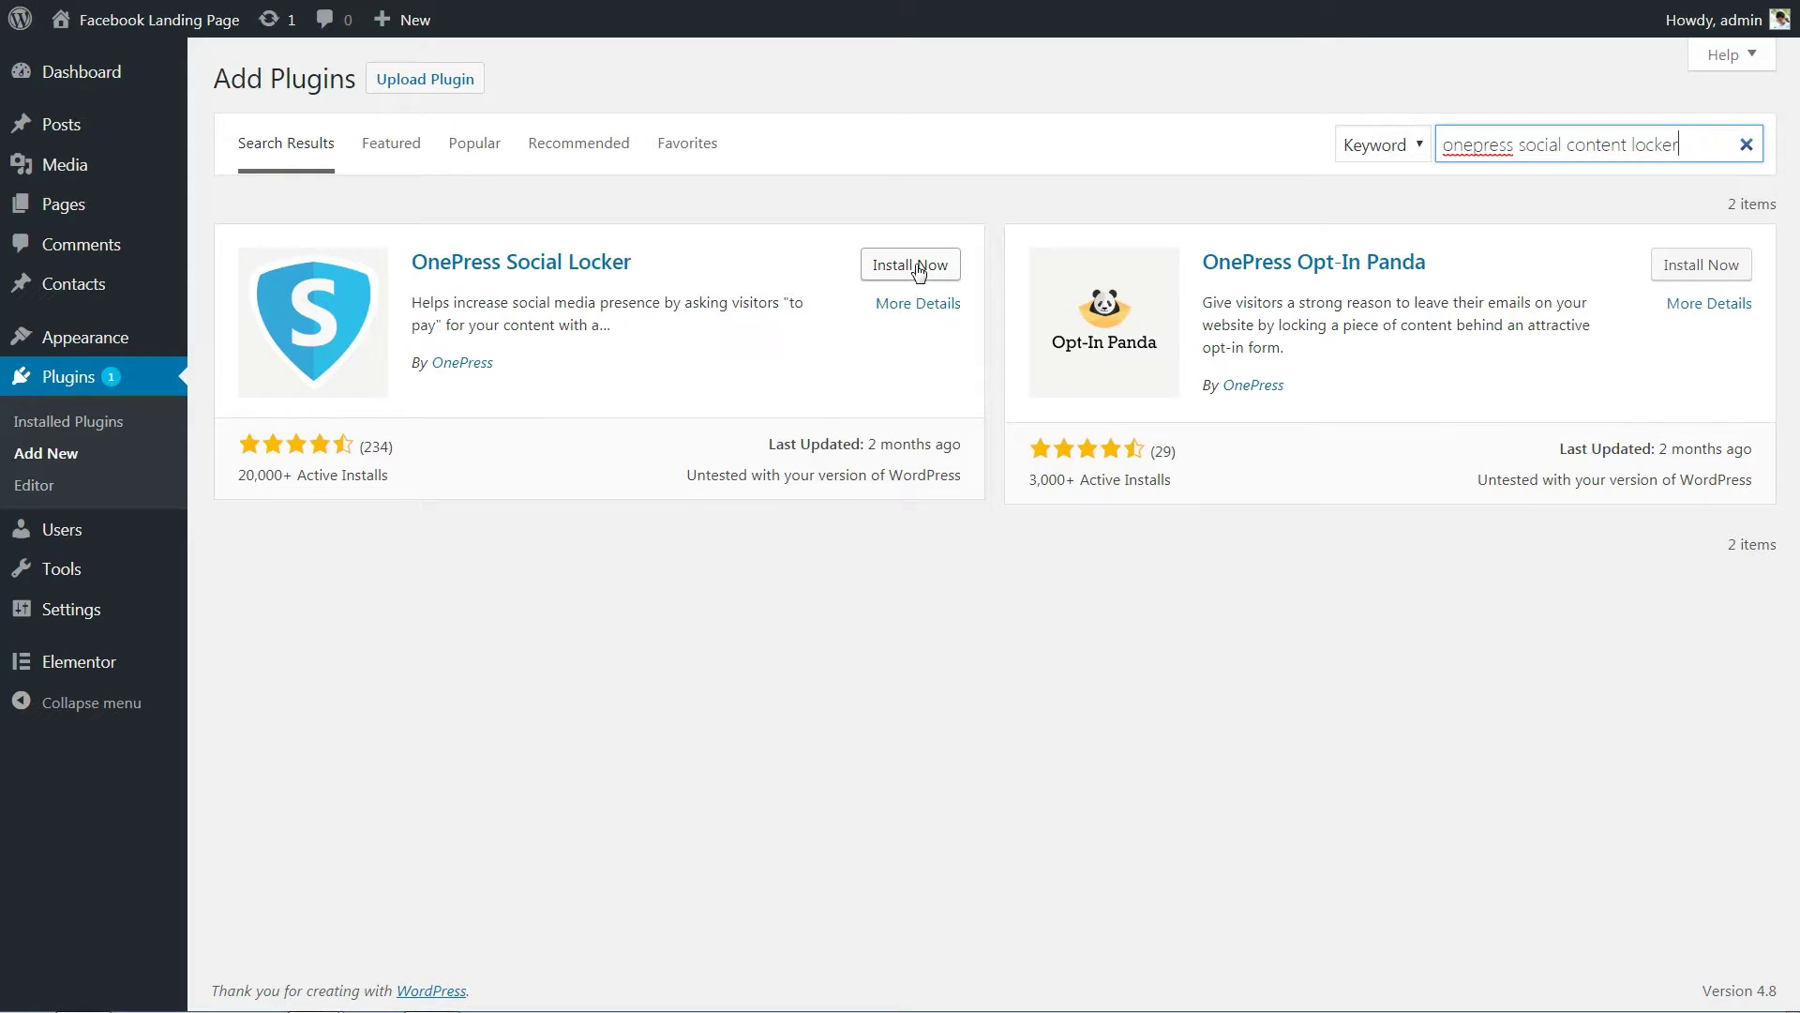
pyautogui.click(914, 267)
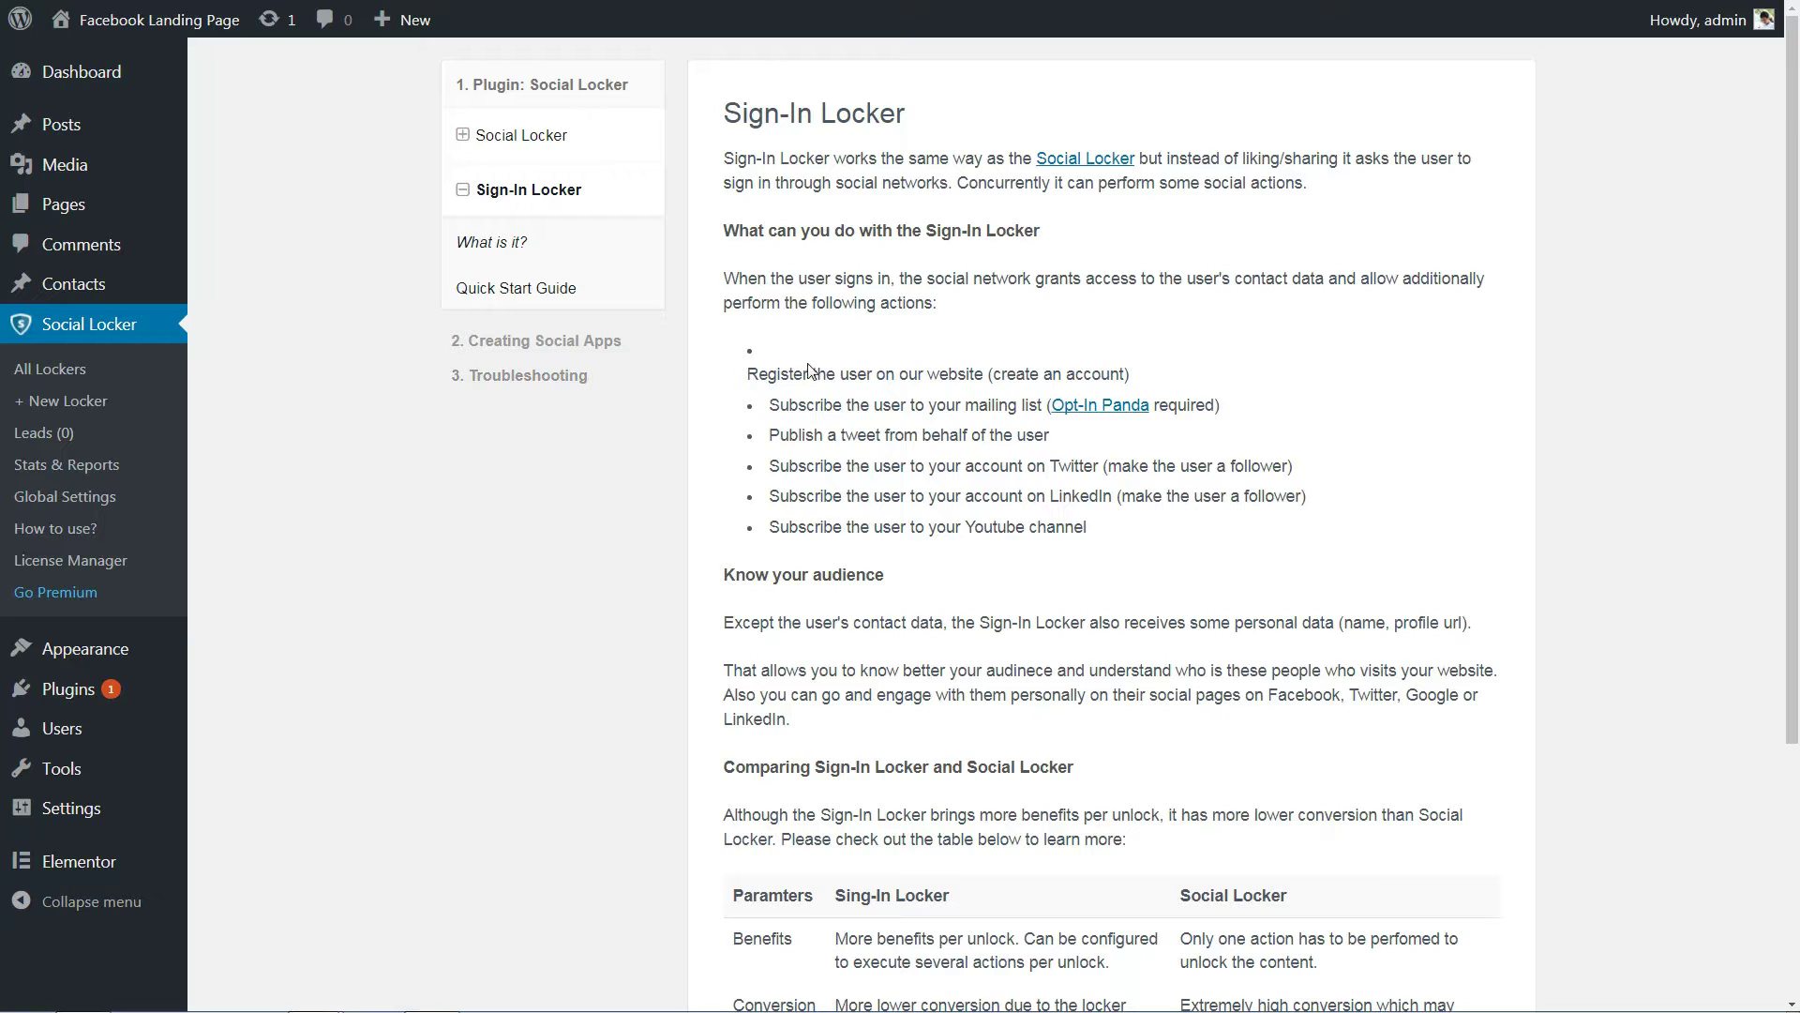
pyautogui.click(67, 365)
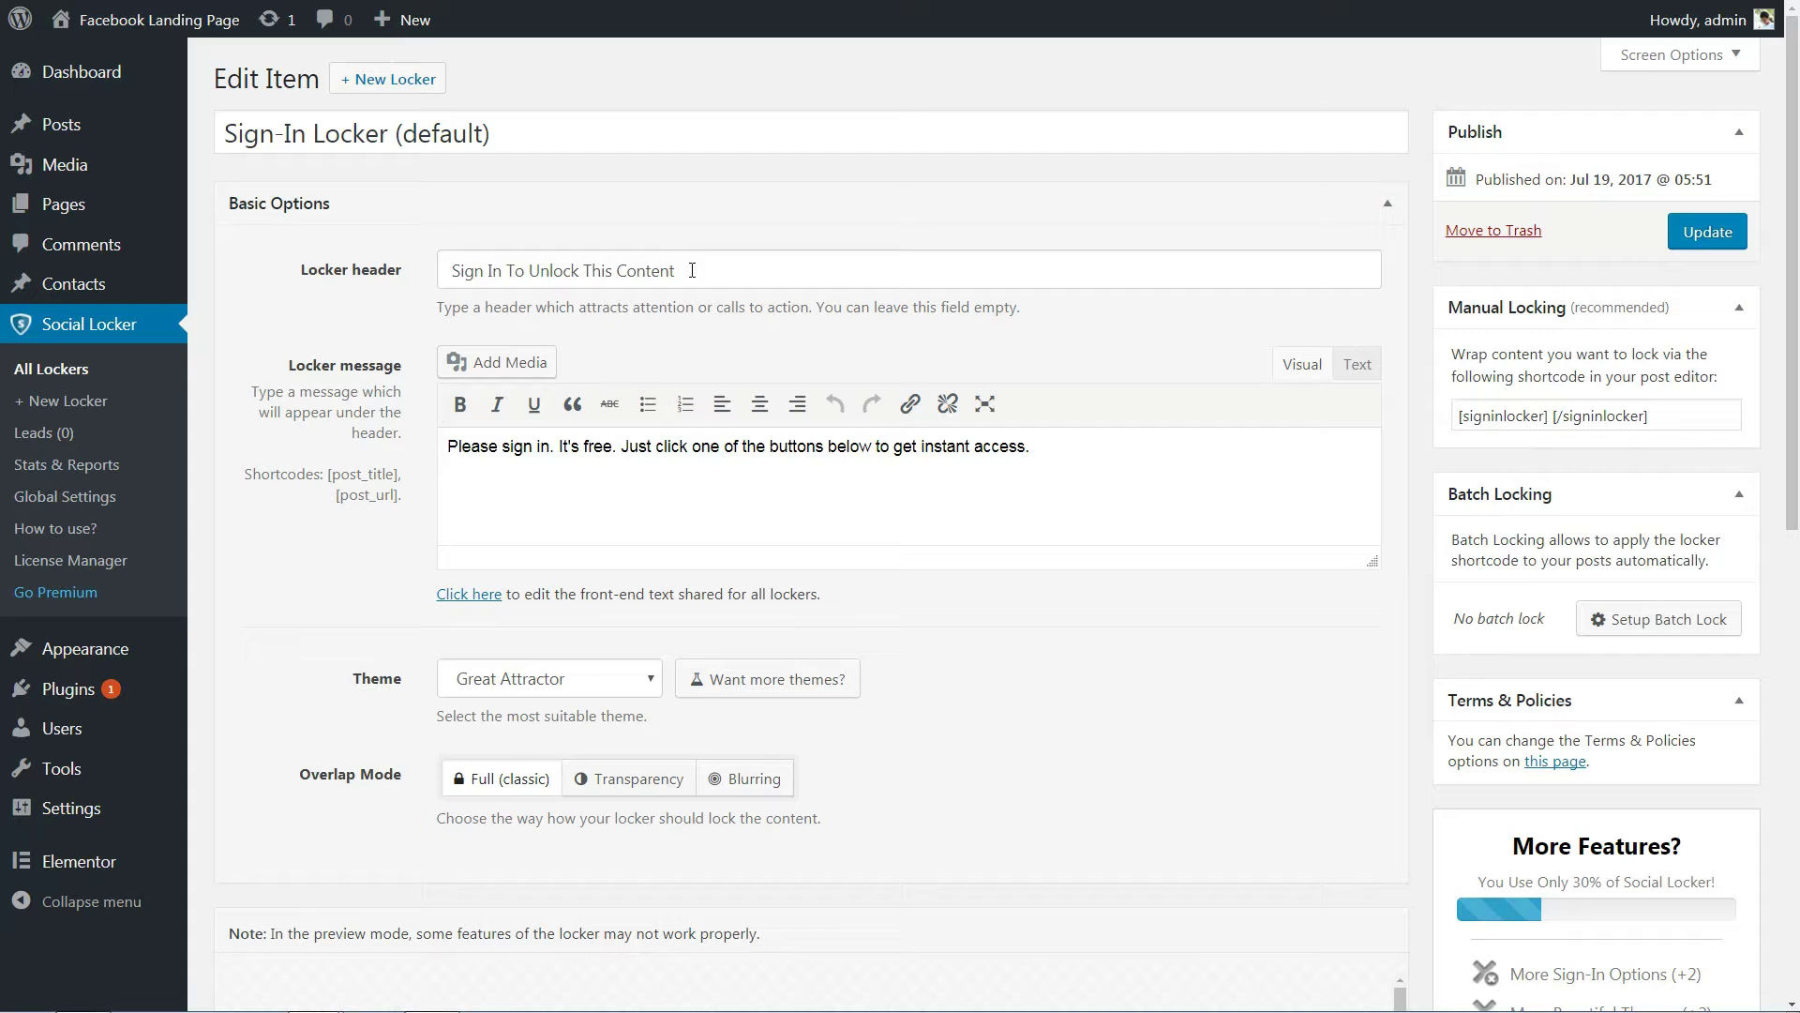
pyautogui.tripleClick(683, 268)
pyautogui.click(684, 510)
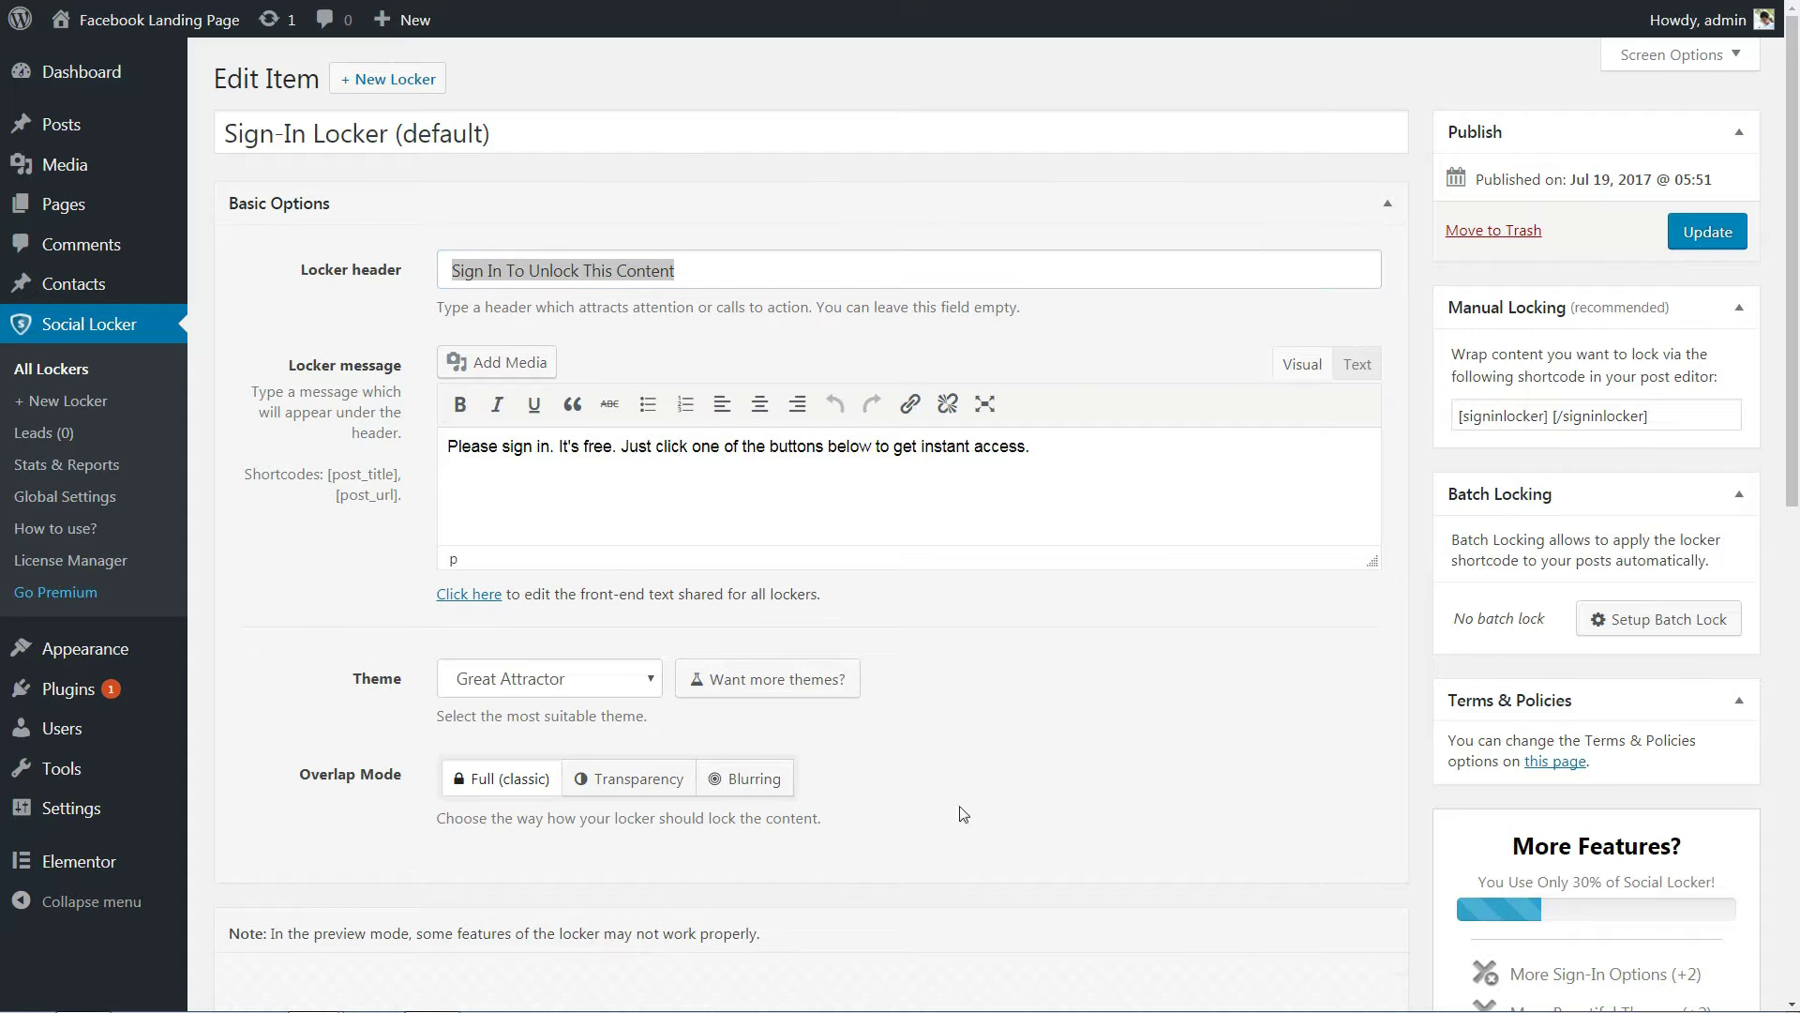
# Open Social Locker (default) and review its header, message and Secrets theme options
pyautogui.click(400, 532)
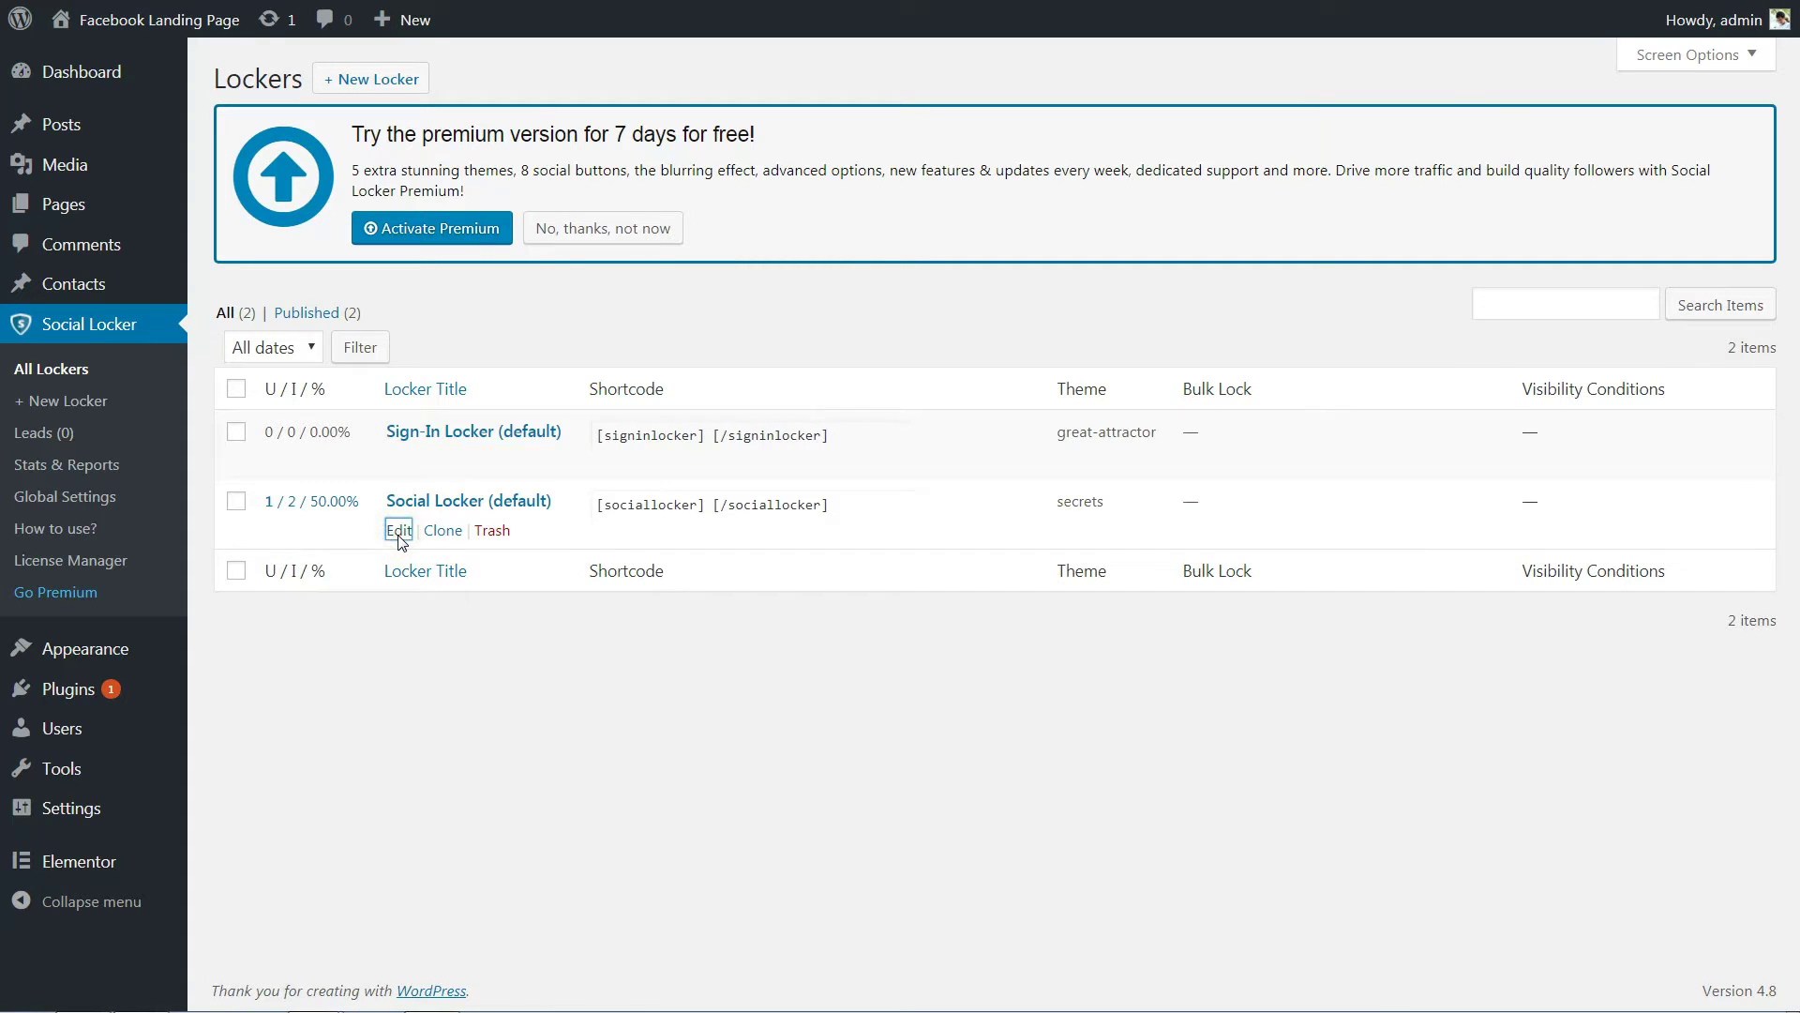
pyautogui.click(568, 267)
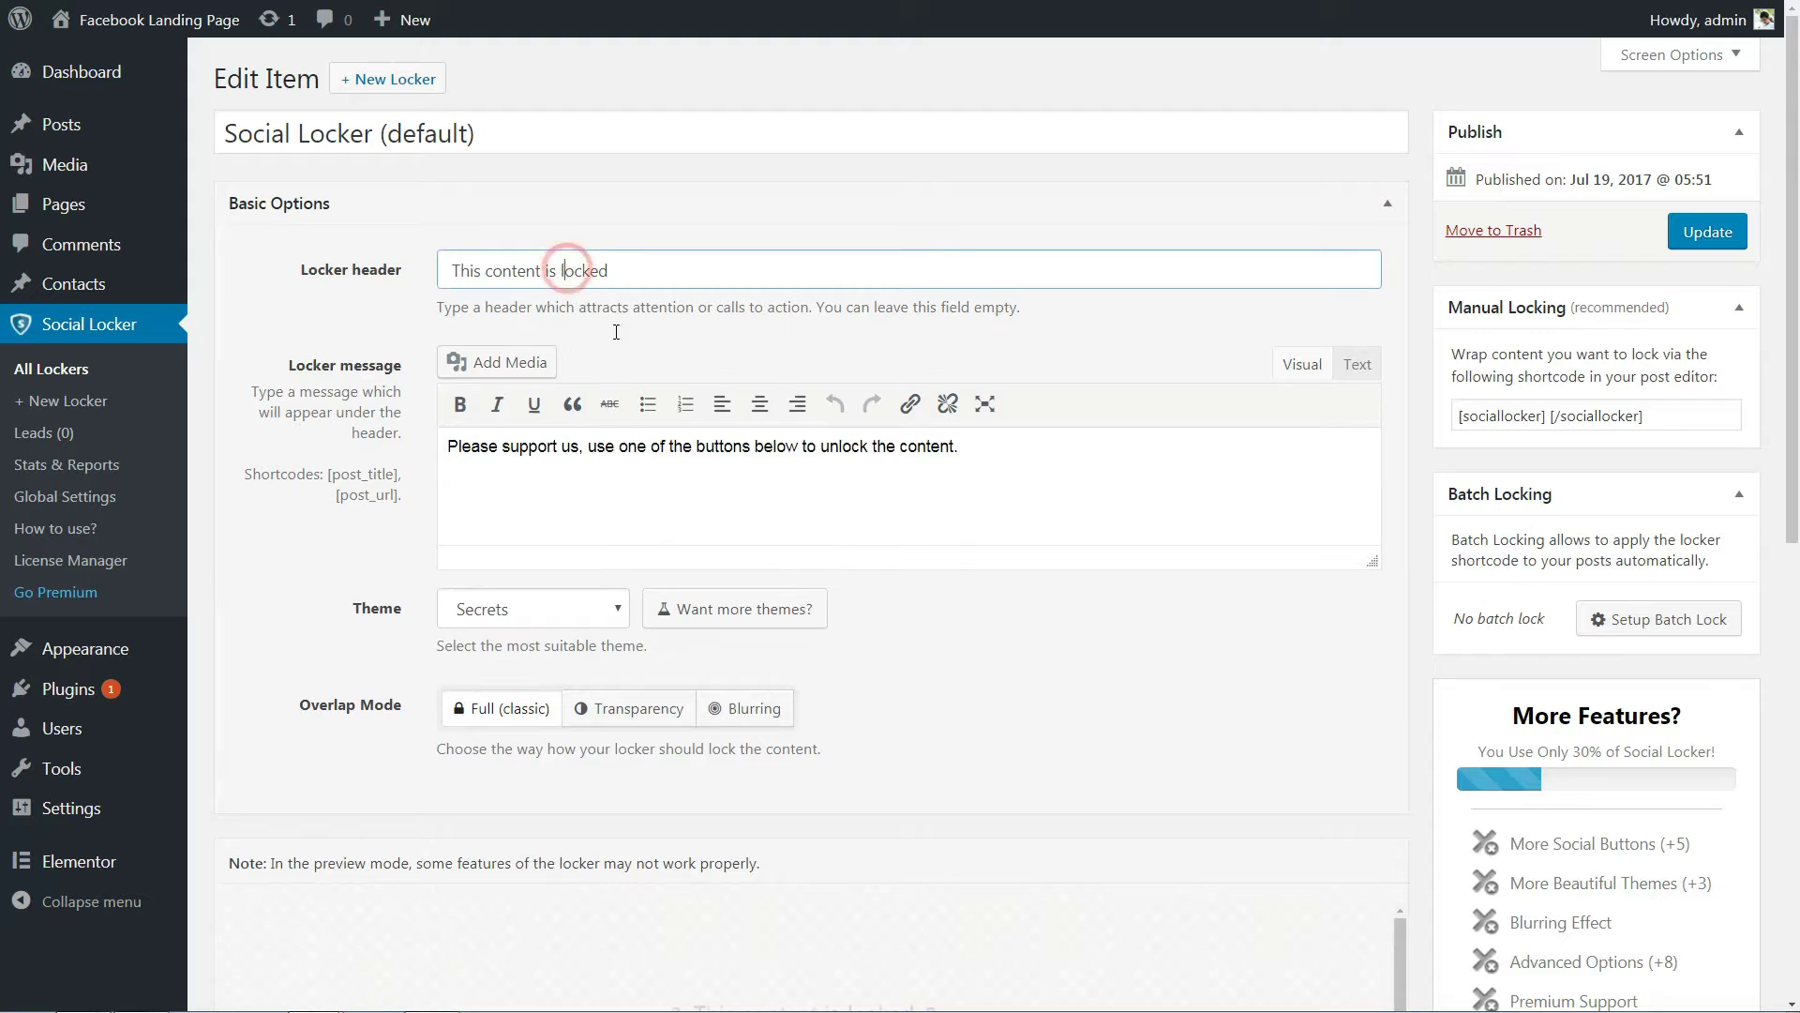
pyautogui.click(721, 465)
pyautogui.scroll(-3, 720, 464)
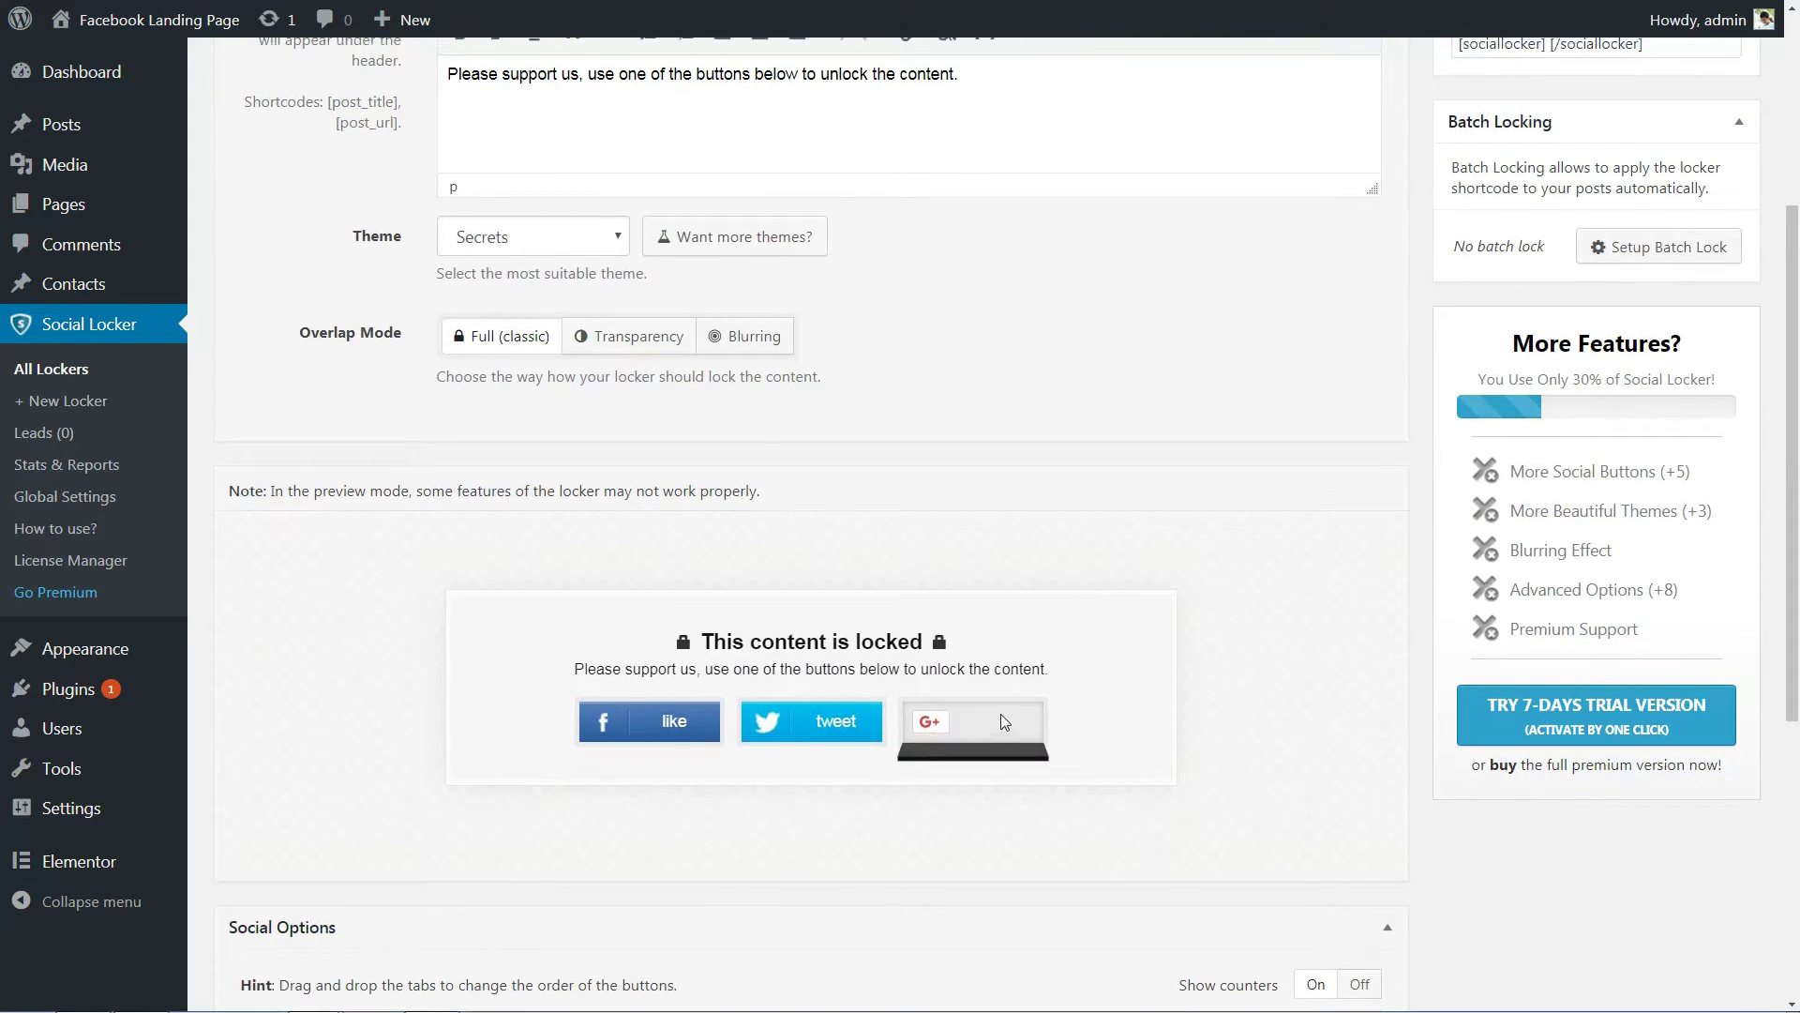
pyautogui.scroll(3, 999, 716)
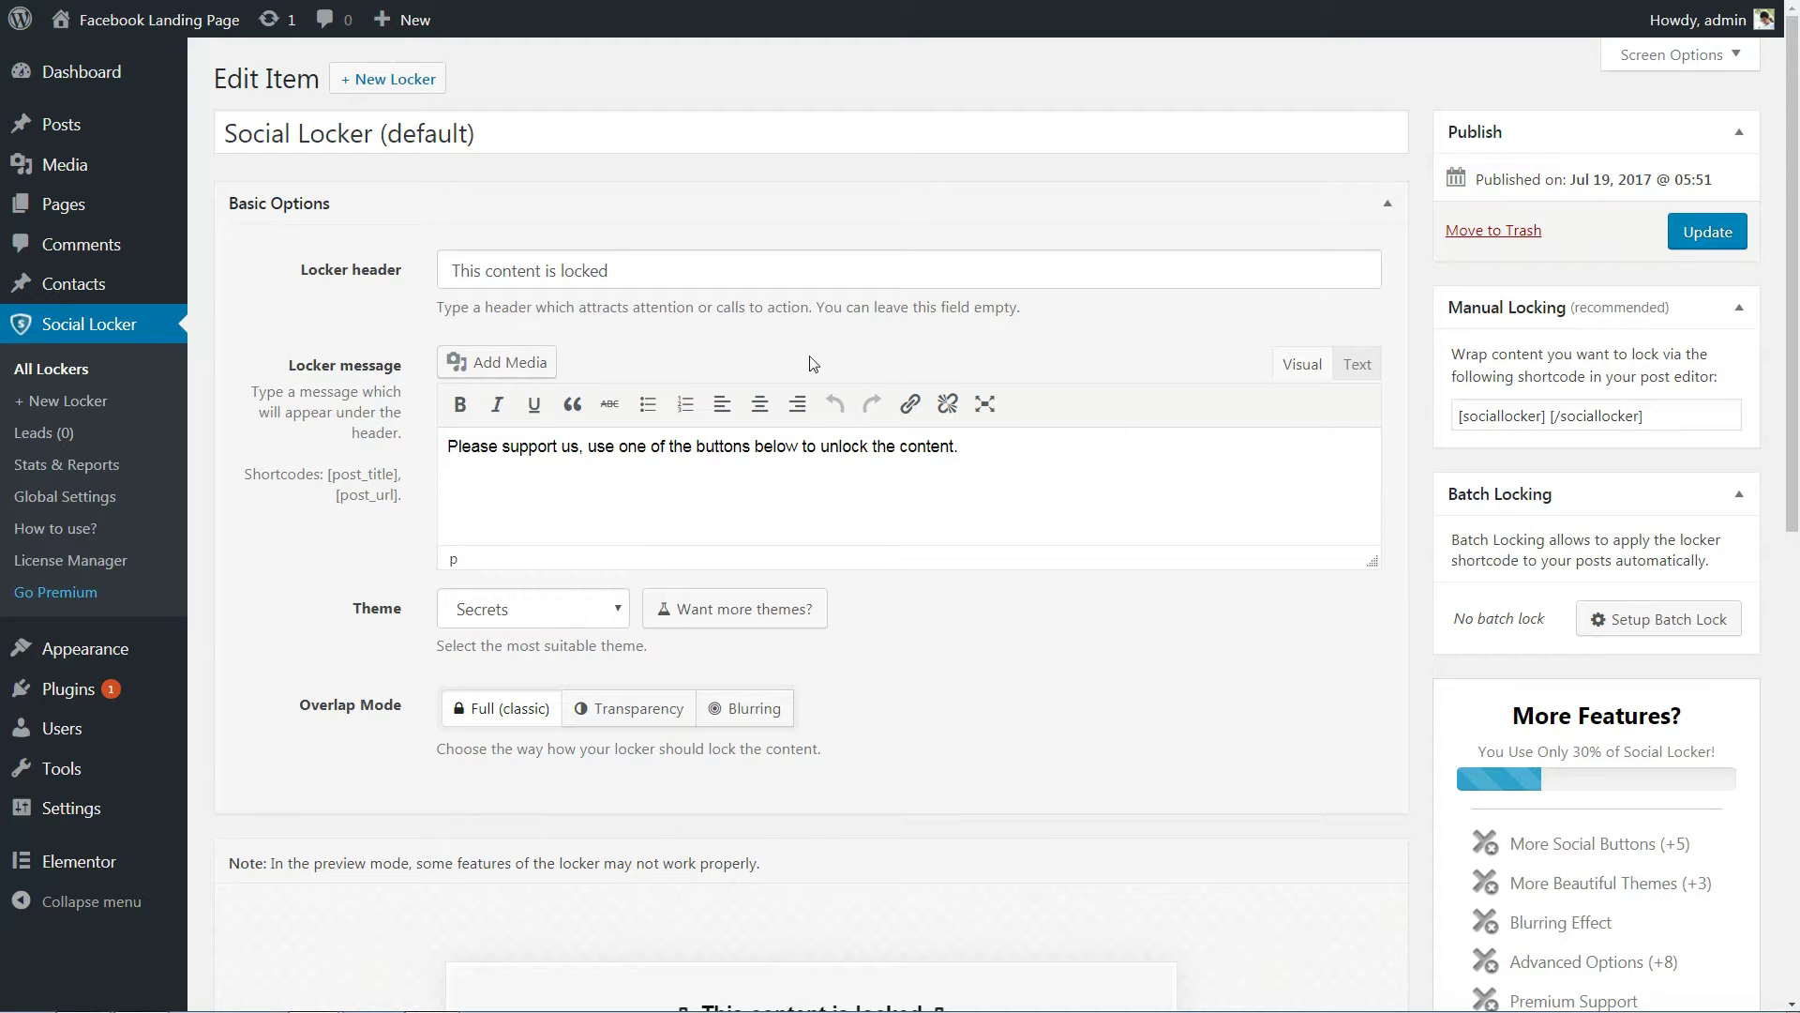
pyautogui.click(615, 611)
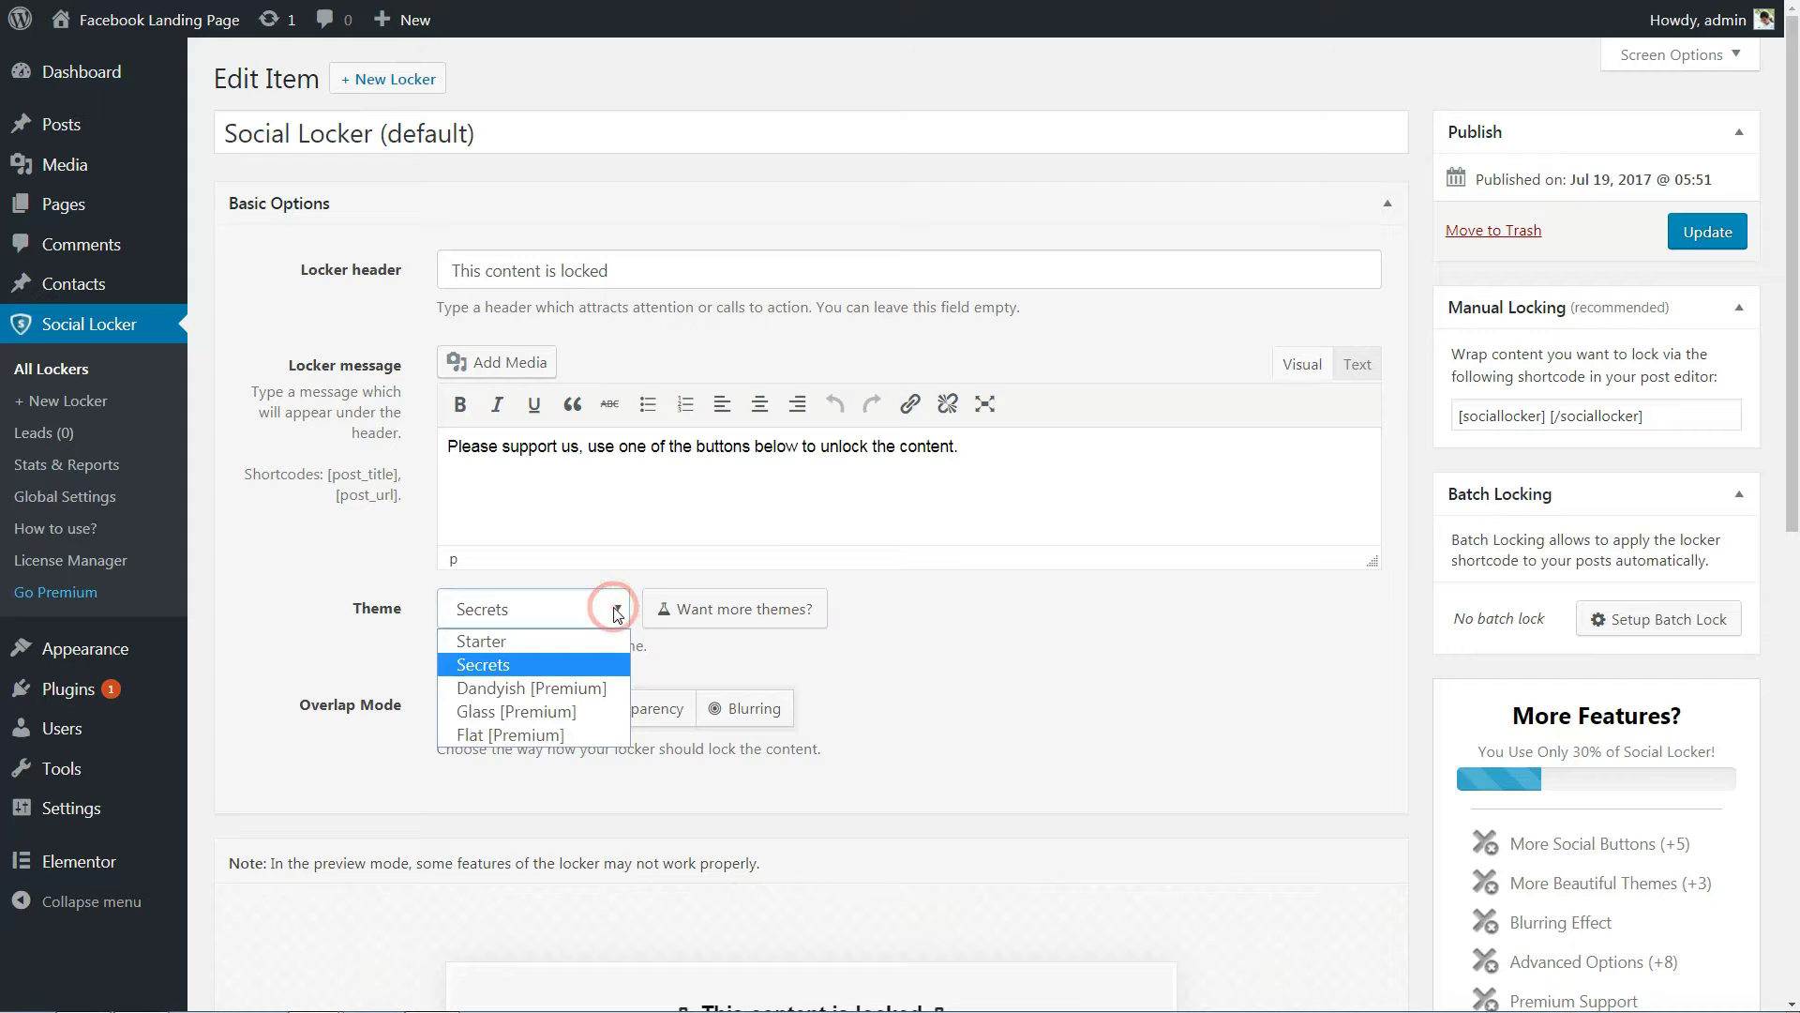
pyautogui.scroll(-1, 682, 655)
pyautogui.scroll(-3, 681, 654)
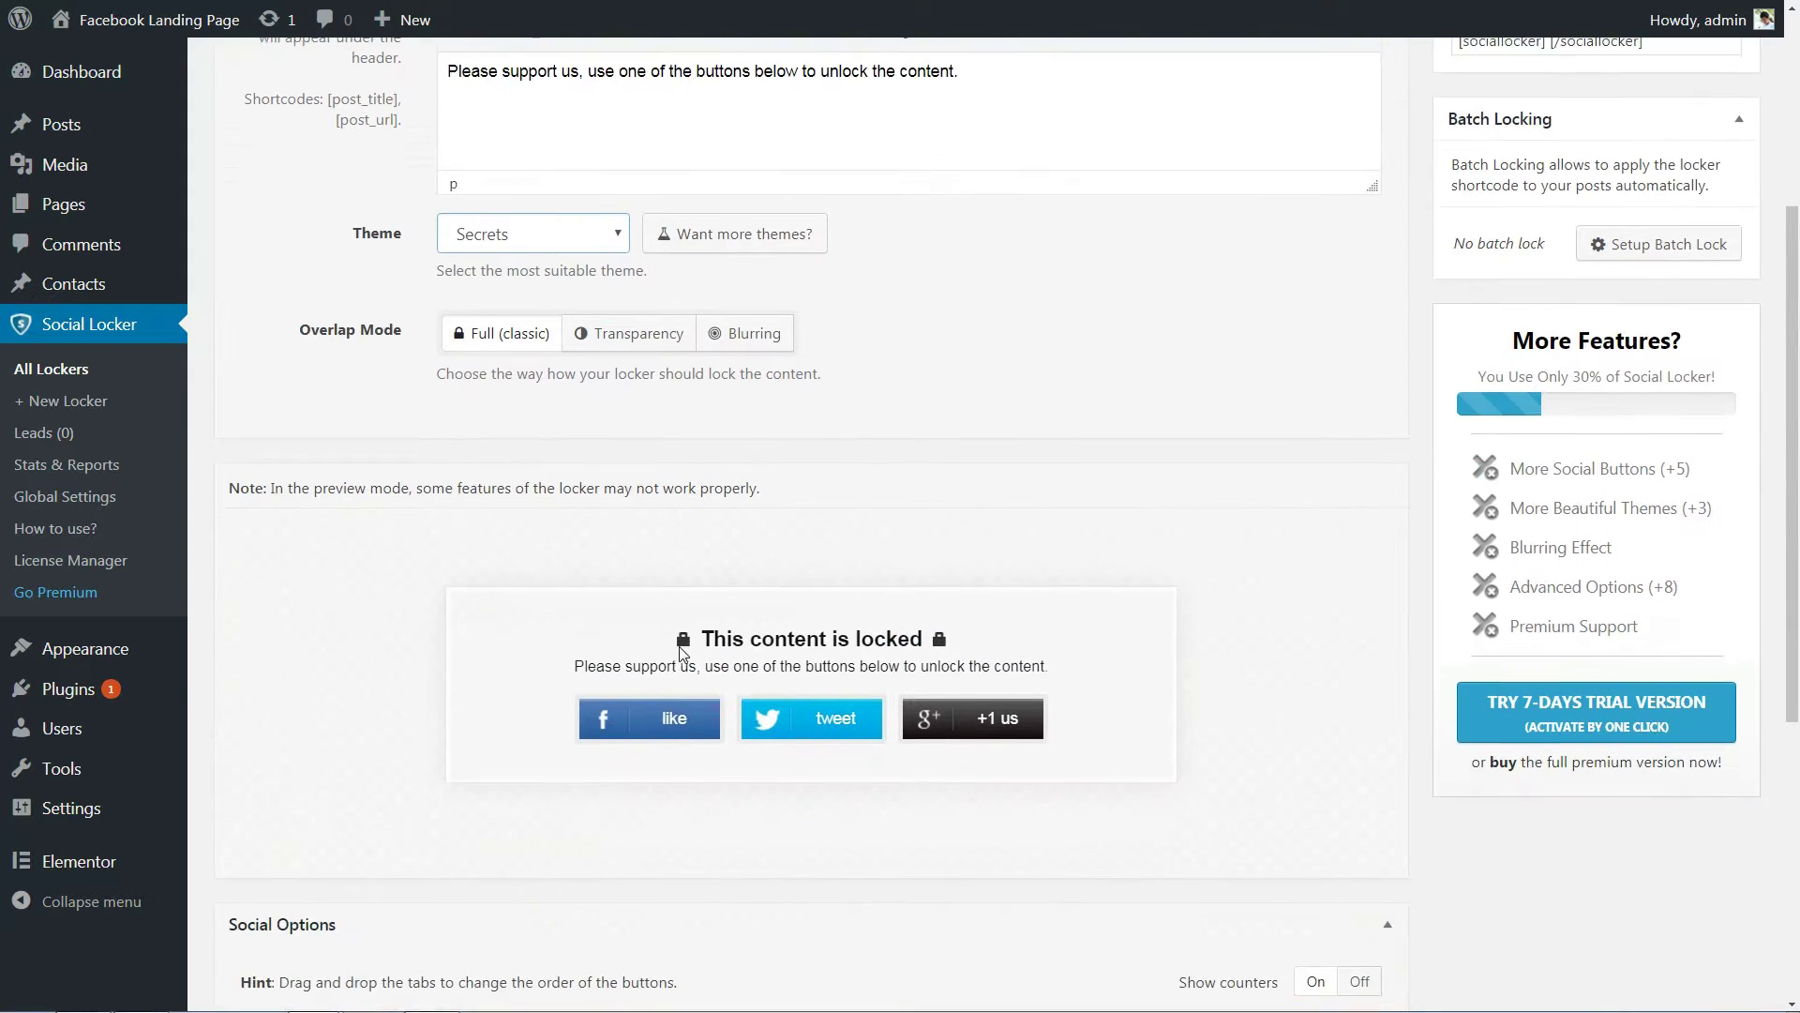
pyautogui.scroll(-2, 683, 652)
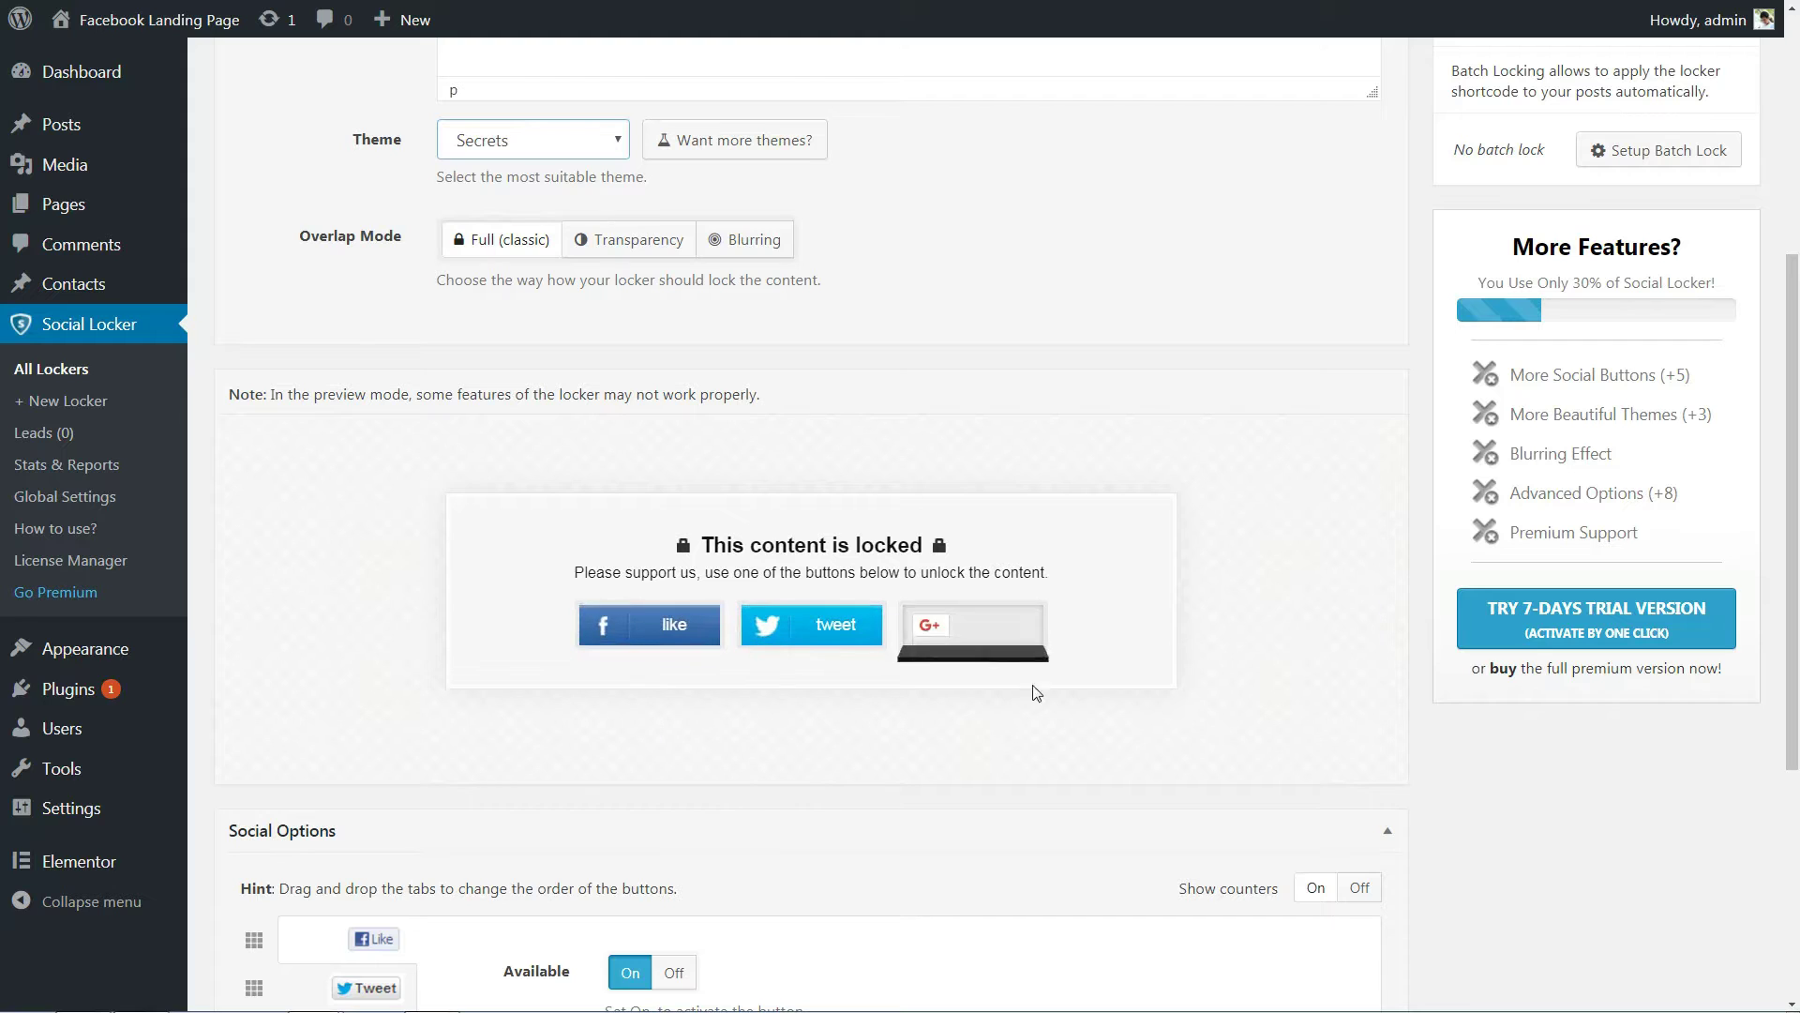
pyautogui.scroll(3, 1424, 664)
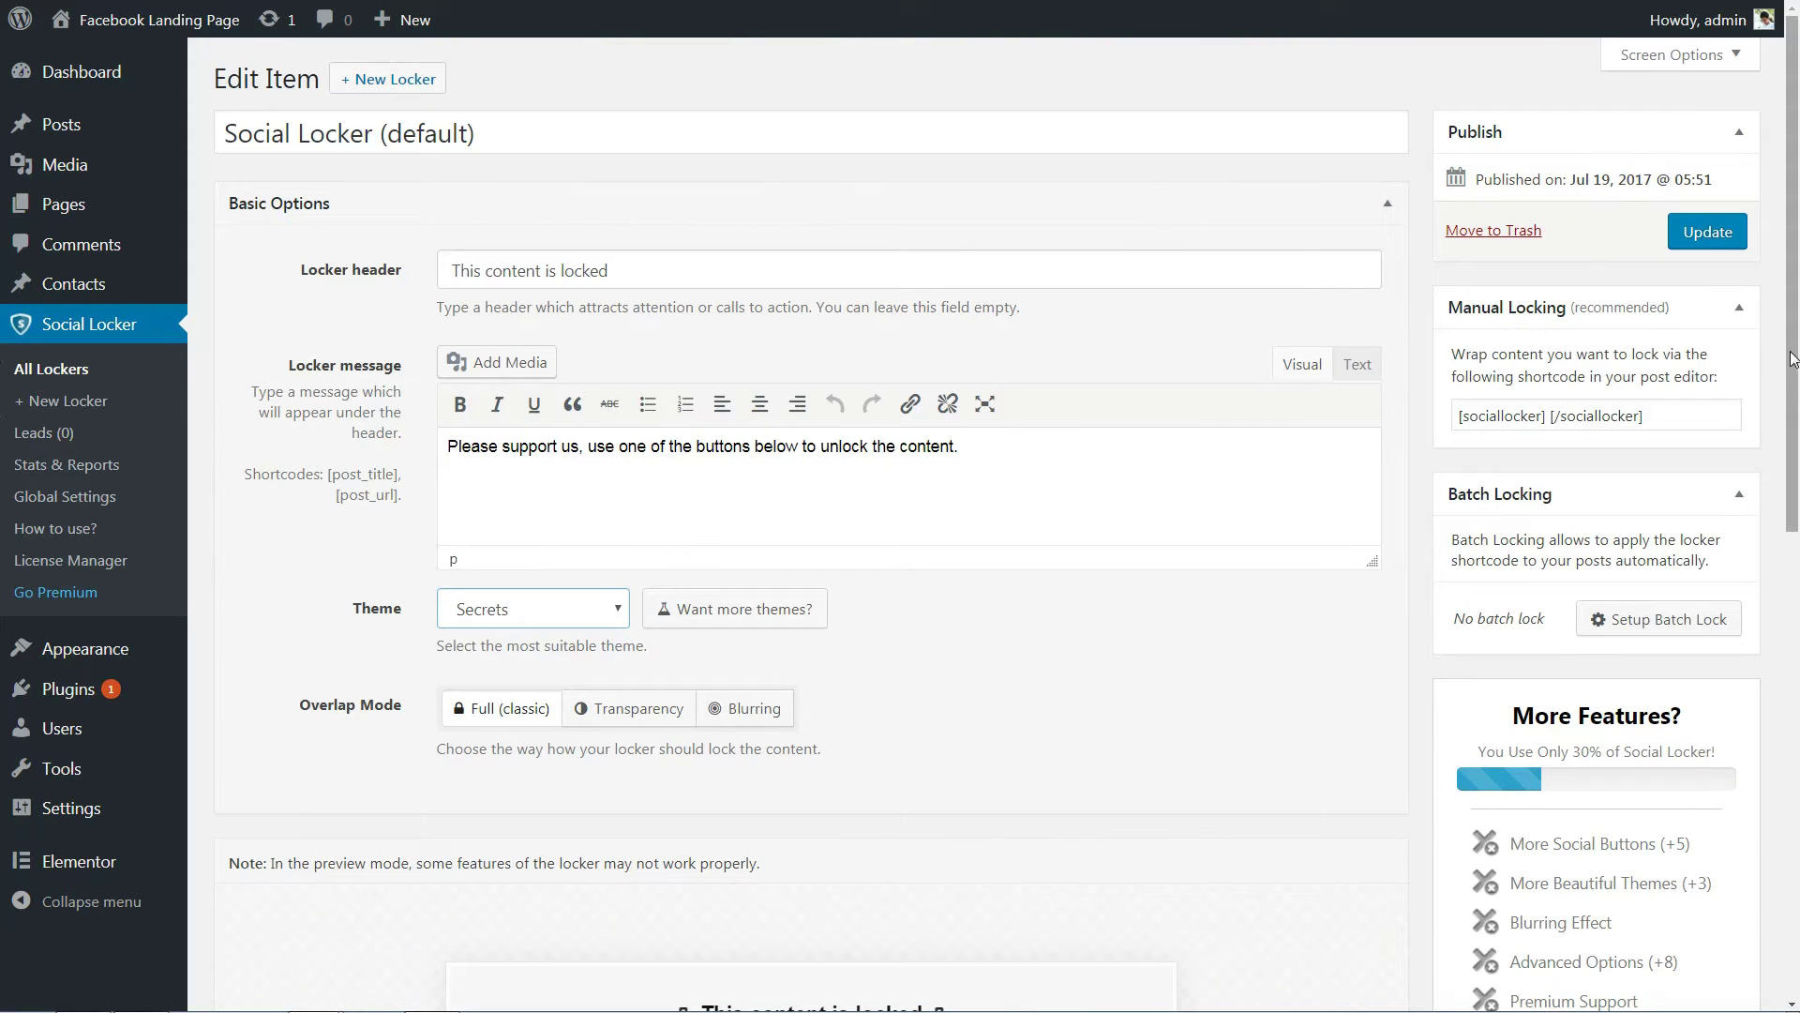
# Save the Social Locker settings and open Blog post #2 for editing
pyautogui.click(1716, 234)
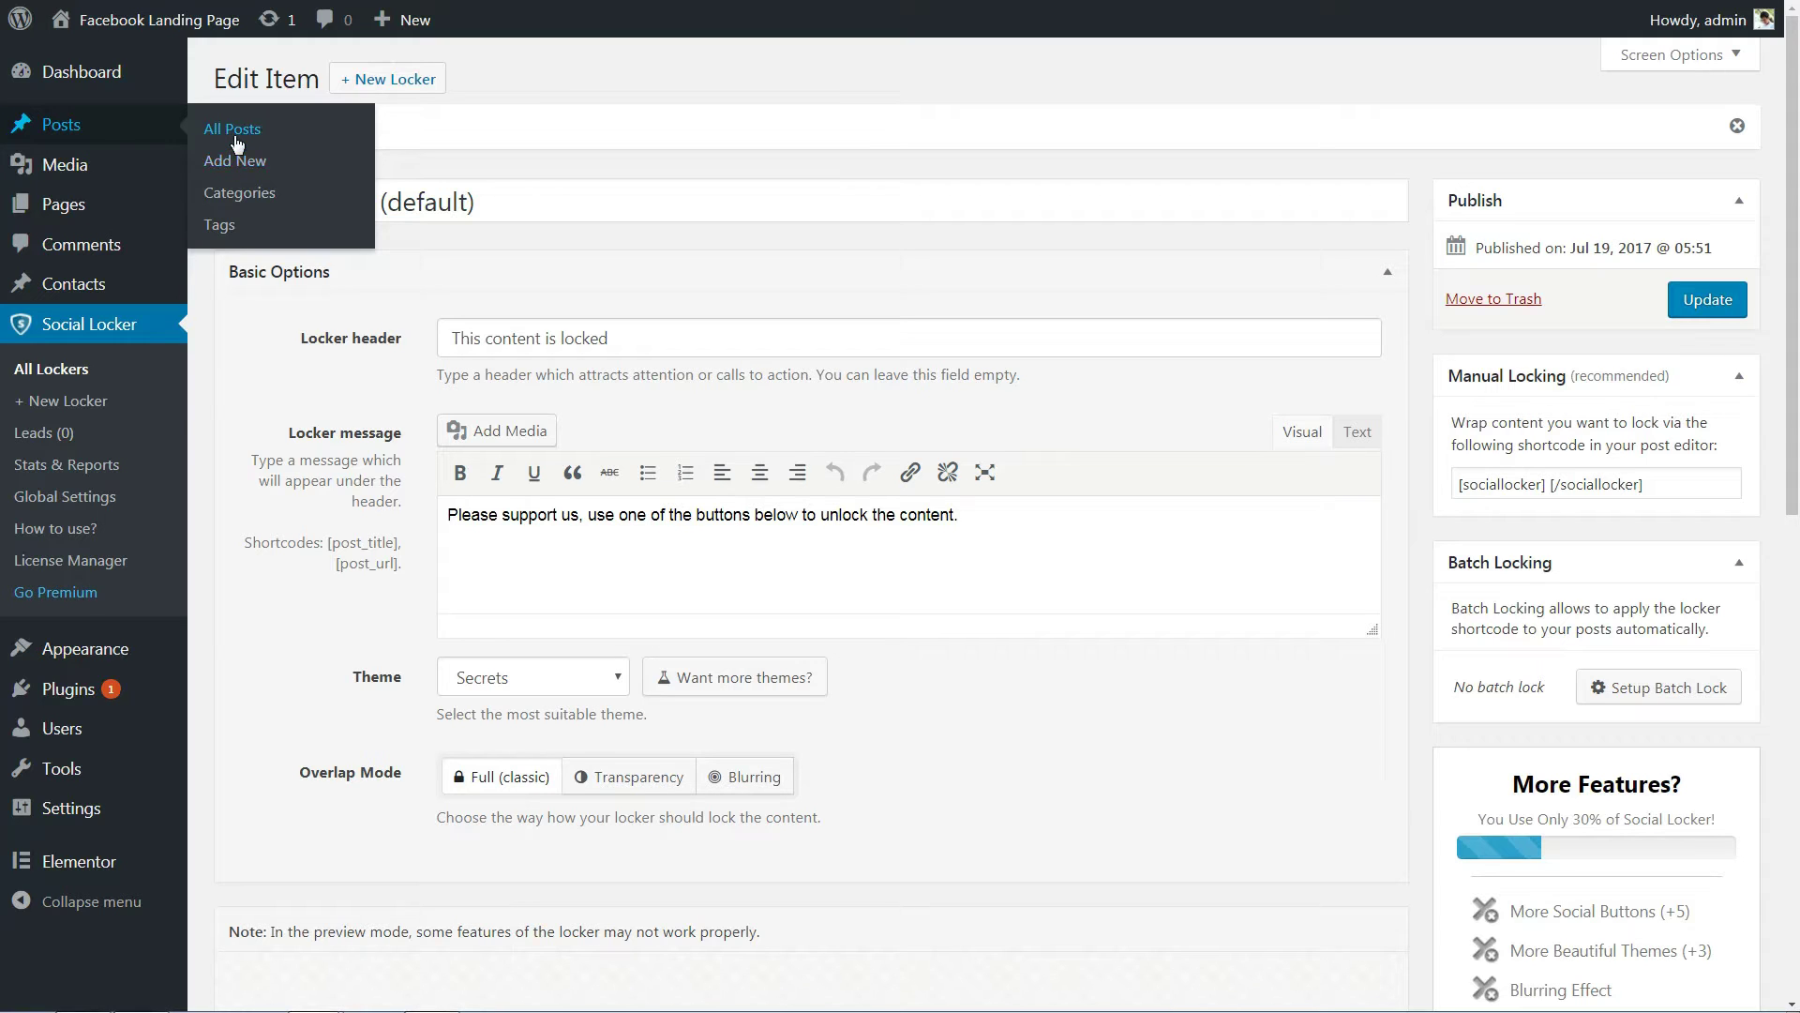
pyautogui.click(232, 129)
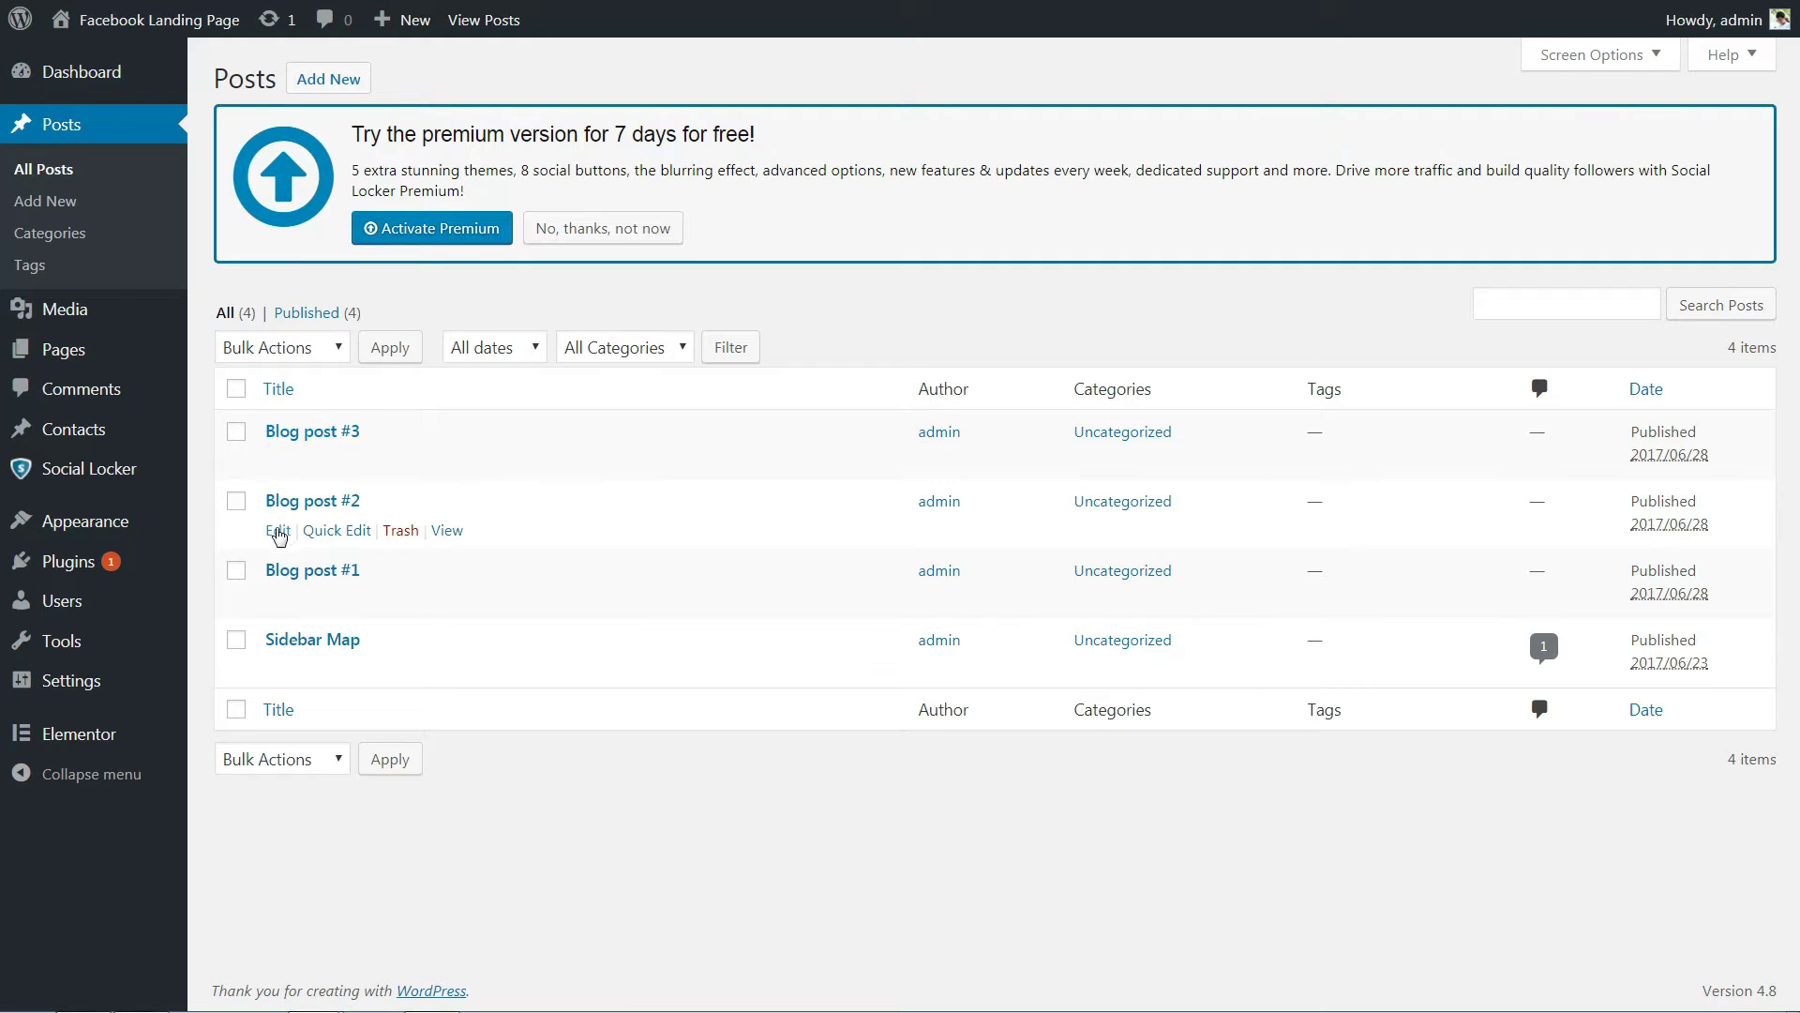
pyautogui.click(276, 531)
# Wrap Blog post #2's final paragraph in the Social Locker and view the live post
pyautogui.moveTo(552, 610); pyautogui.dragTo(227, 327)
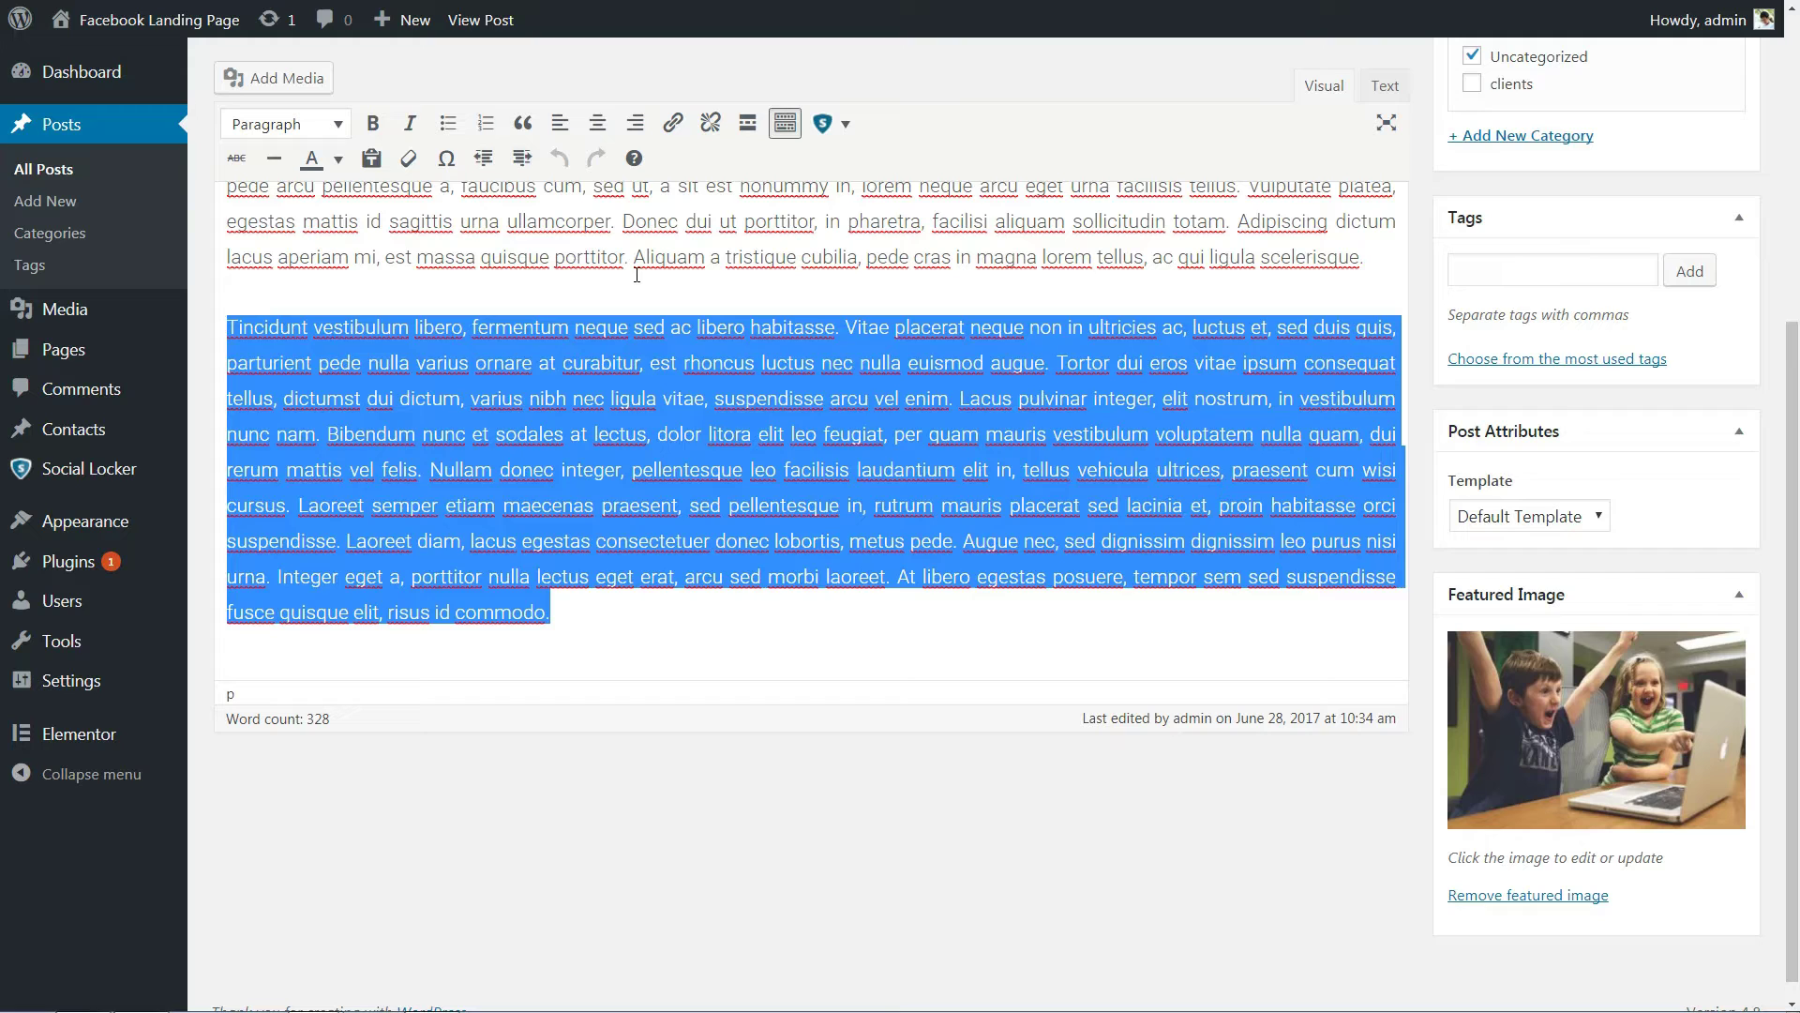
pyautogui.click(845, 122)
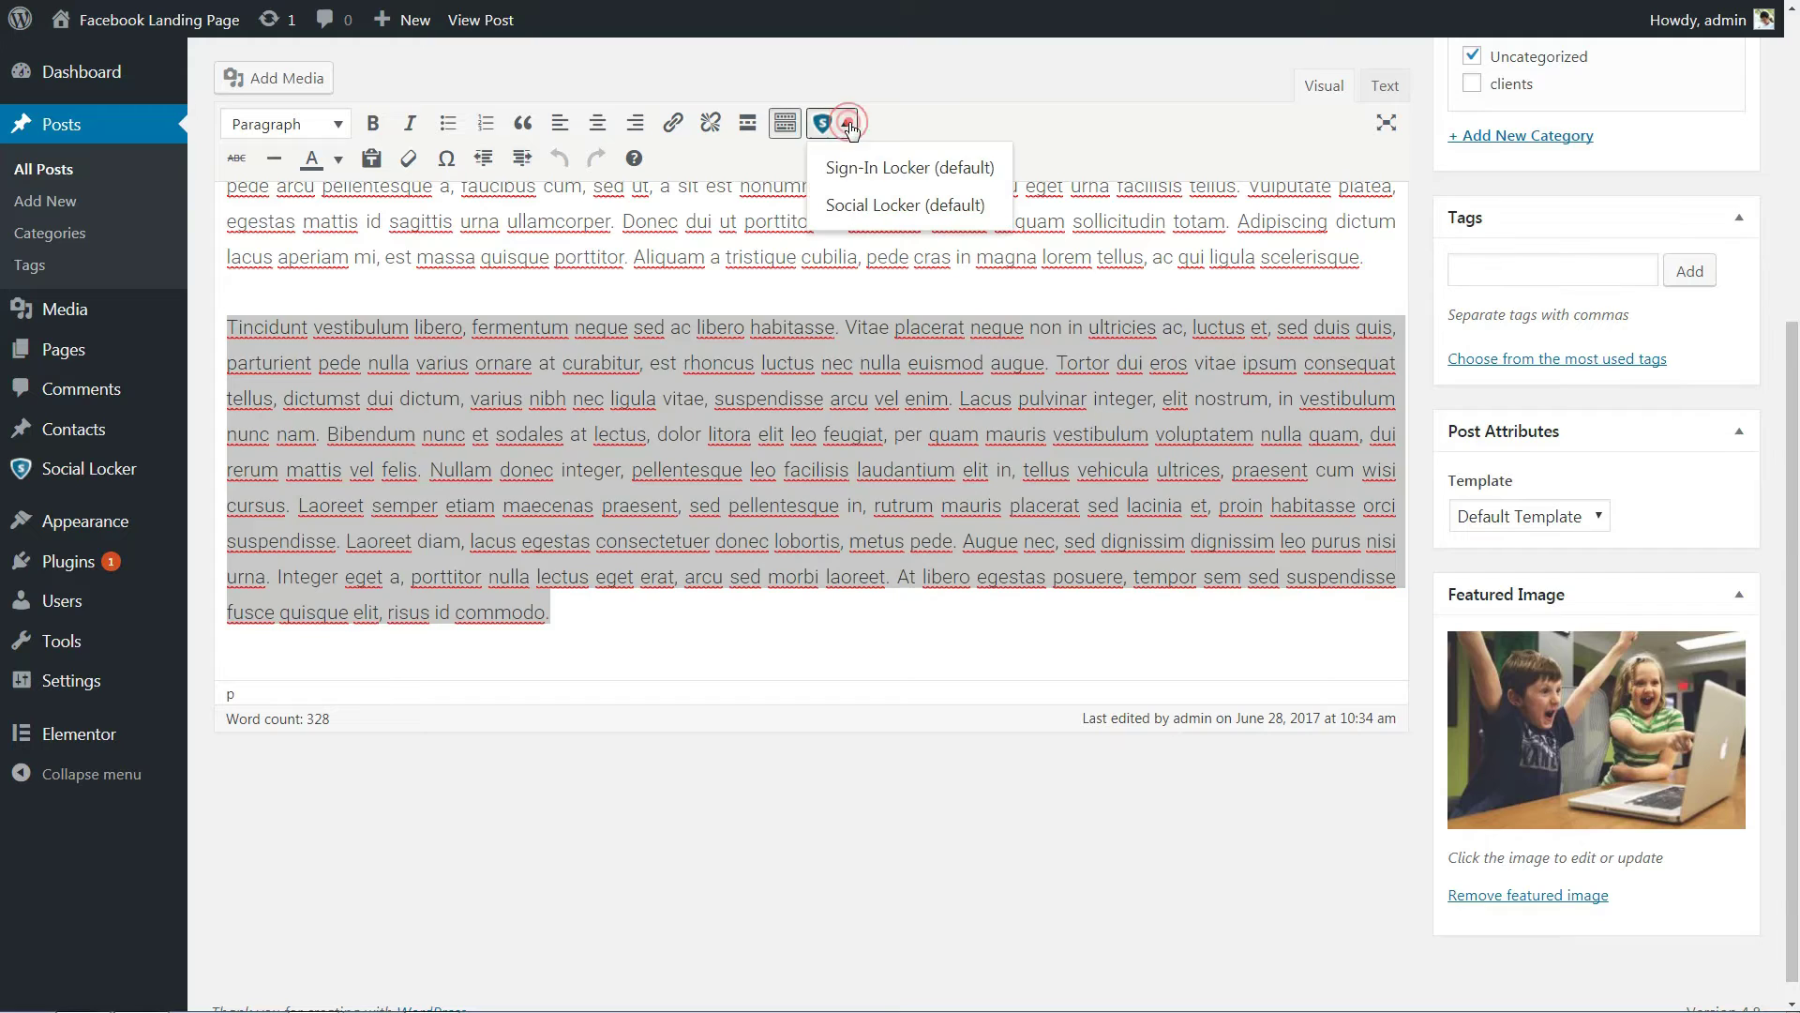
pyautogui.click(902, 205)
pyautogui.click(377, 114)
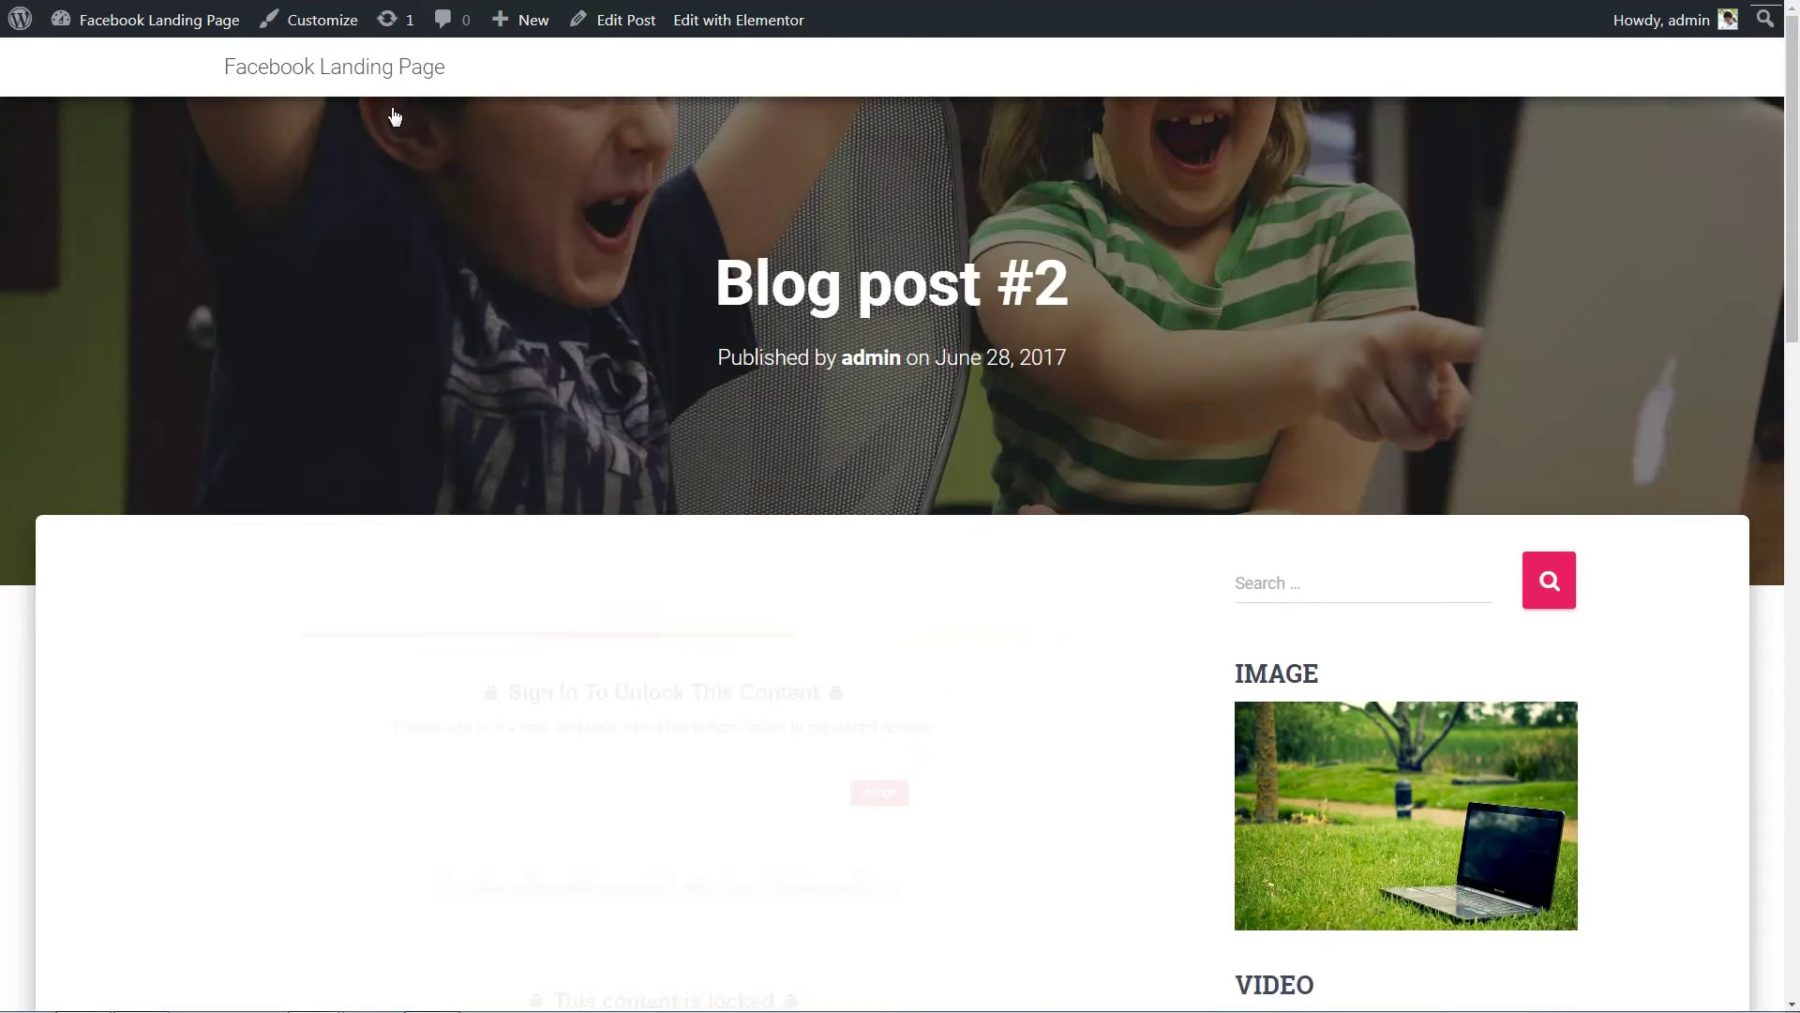
pyautogui.scroll(-1, 887, 417)
pyautogui.scroll(-2, 954, 416)
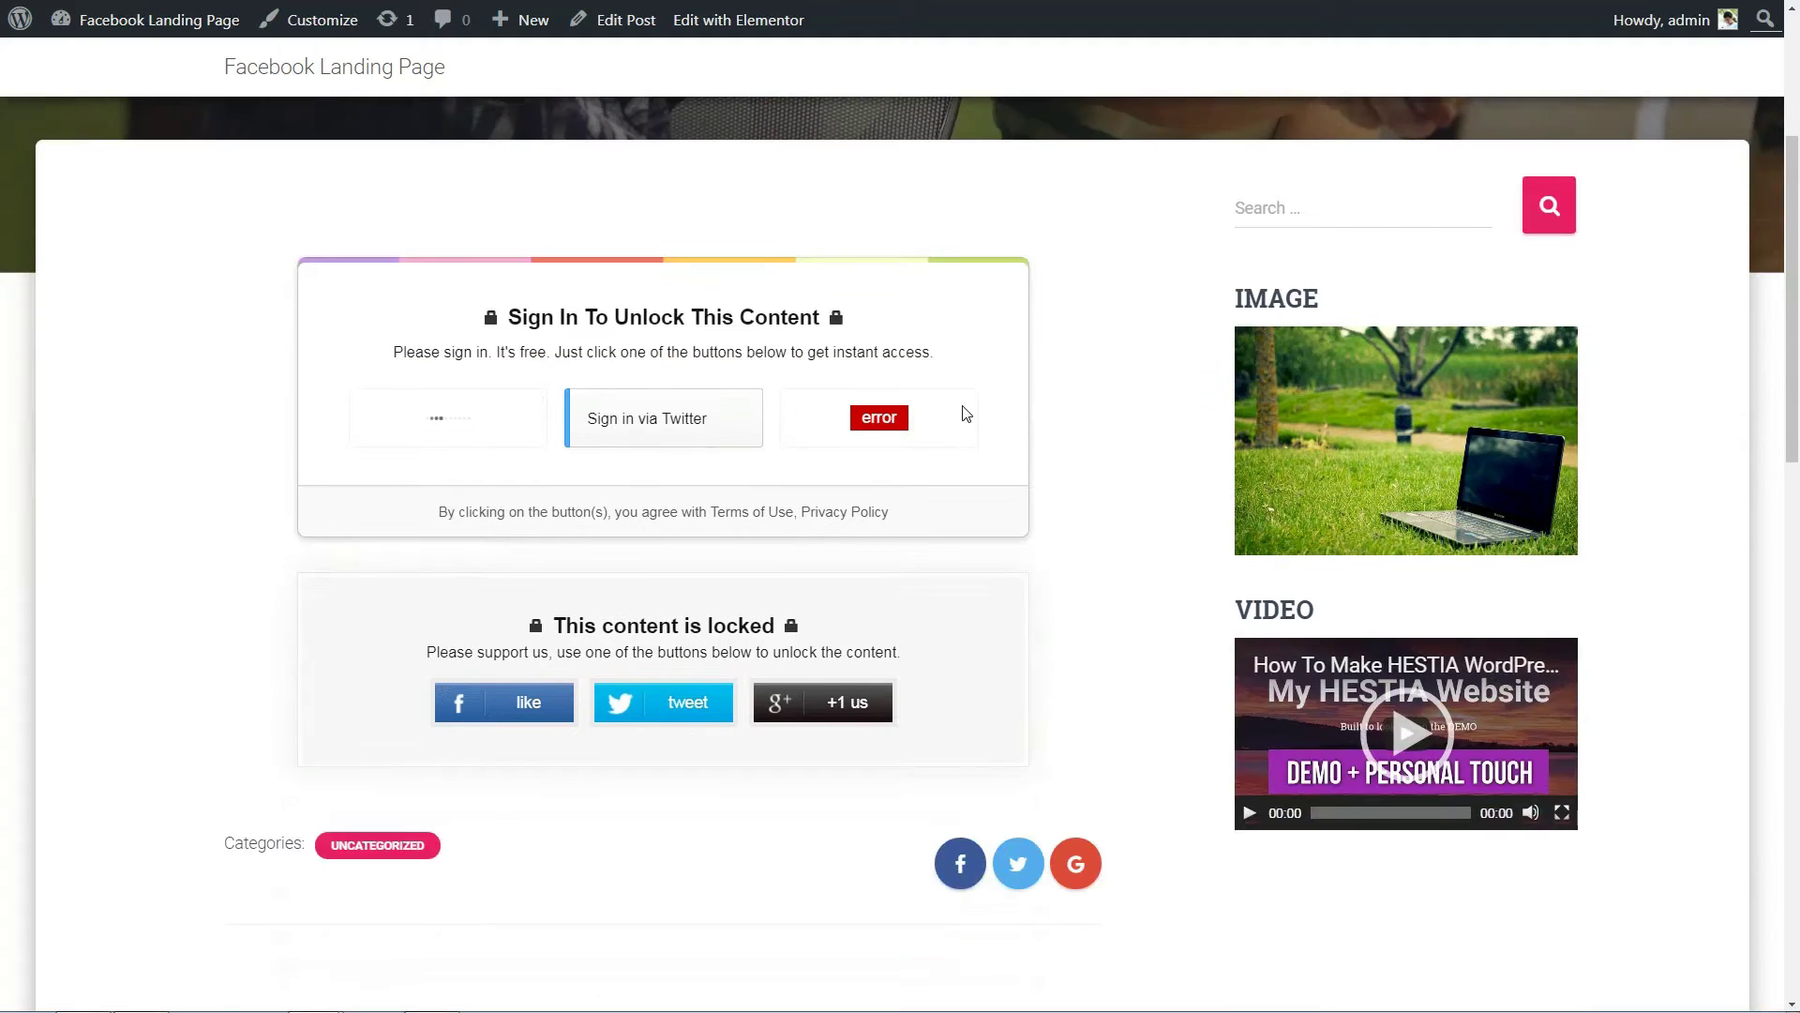
# Install and activate Opt-In Panda, then browse mailing services under BizPanda Subscription Options
pyautogui.click(1705, 266)
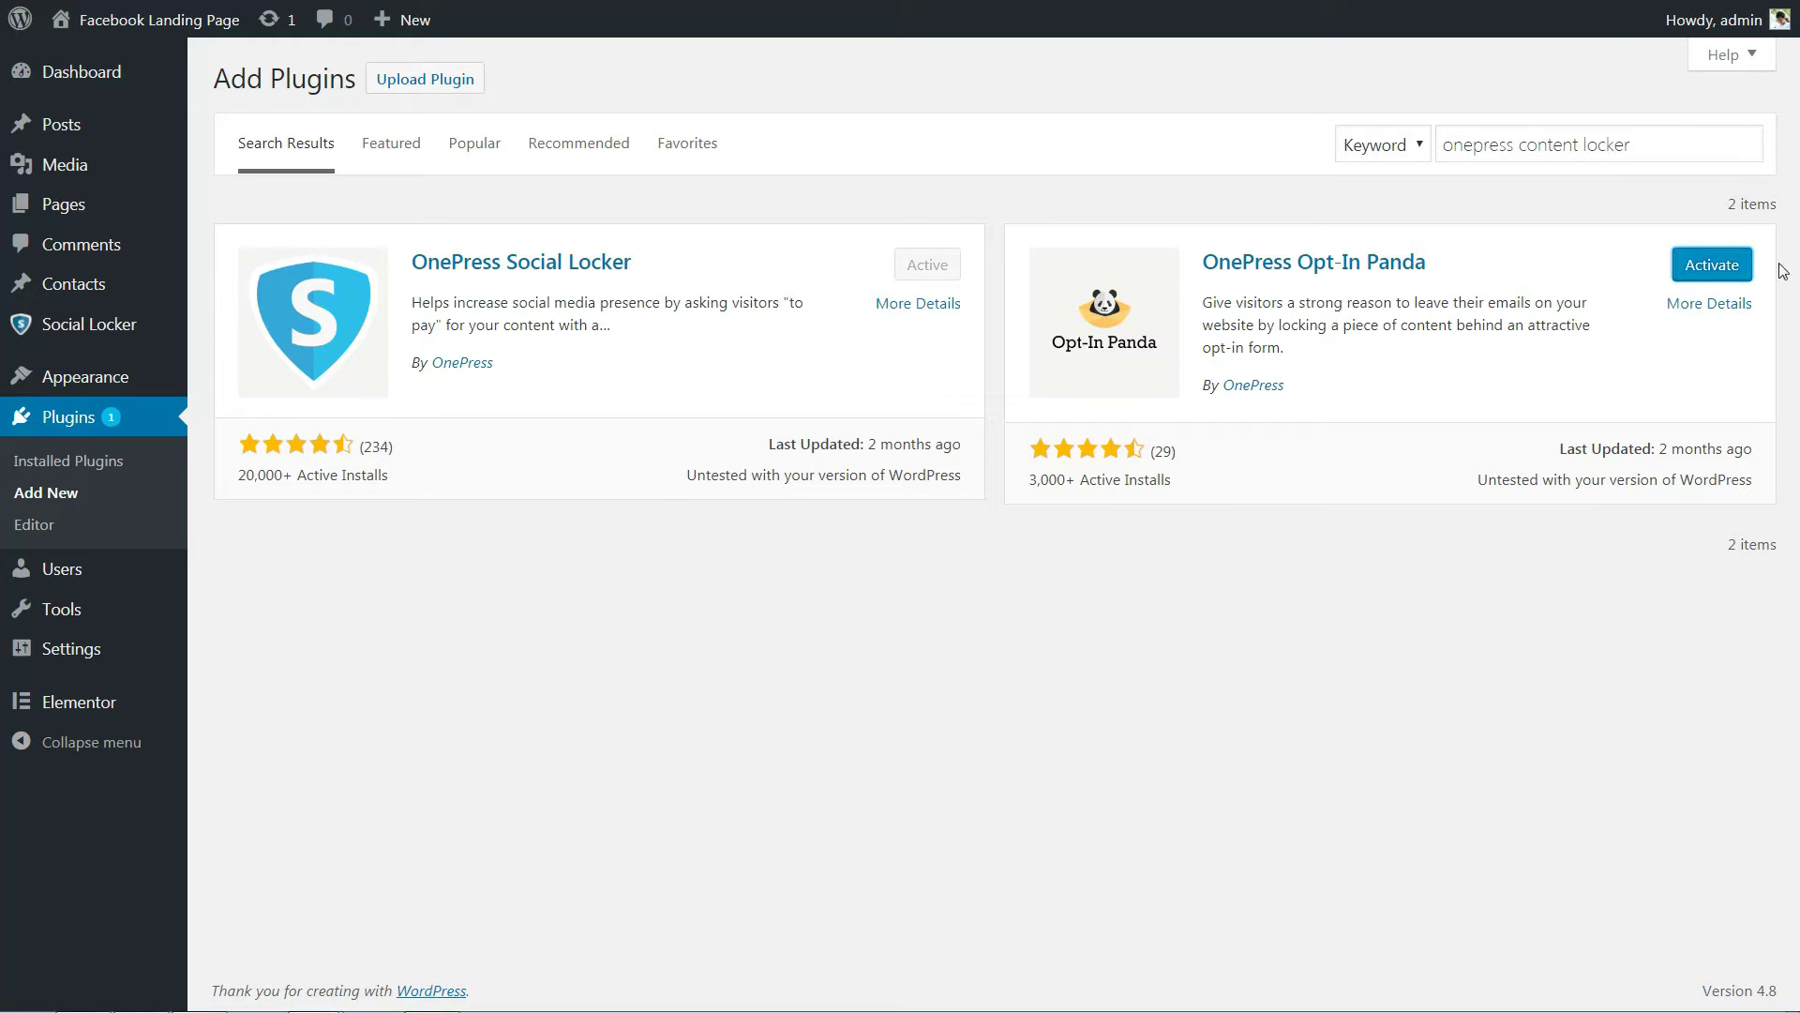
pyautogui.click(1698, 268)
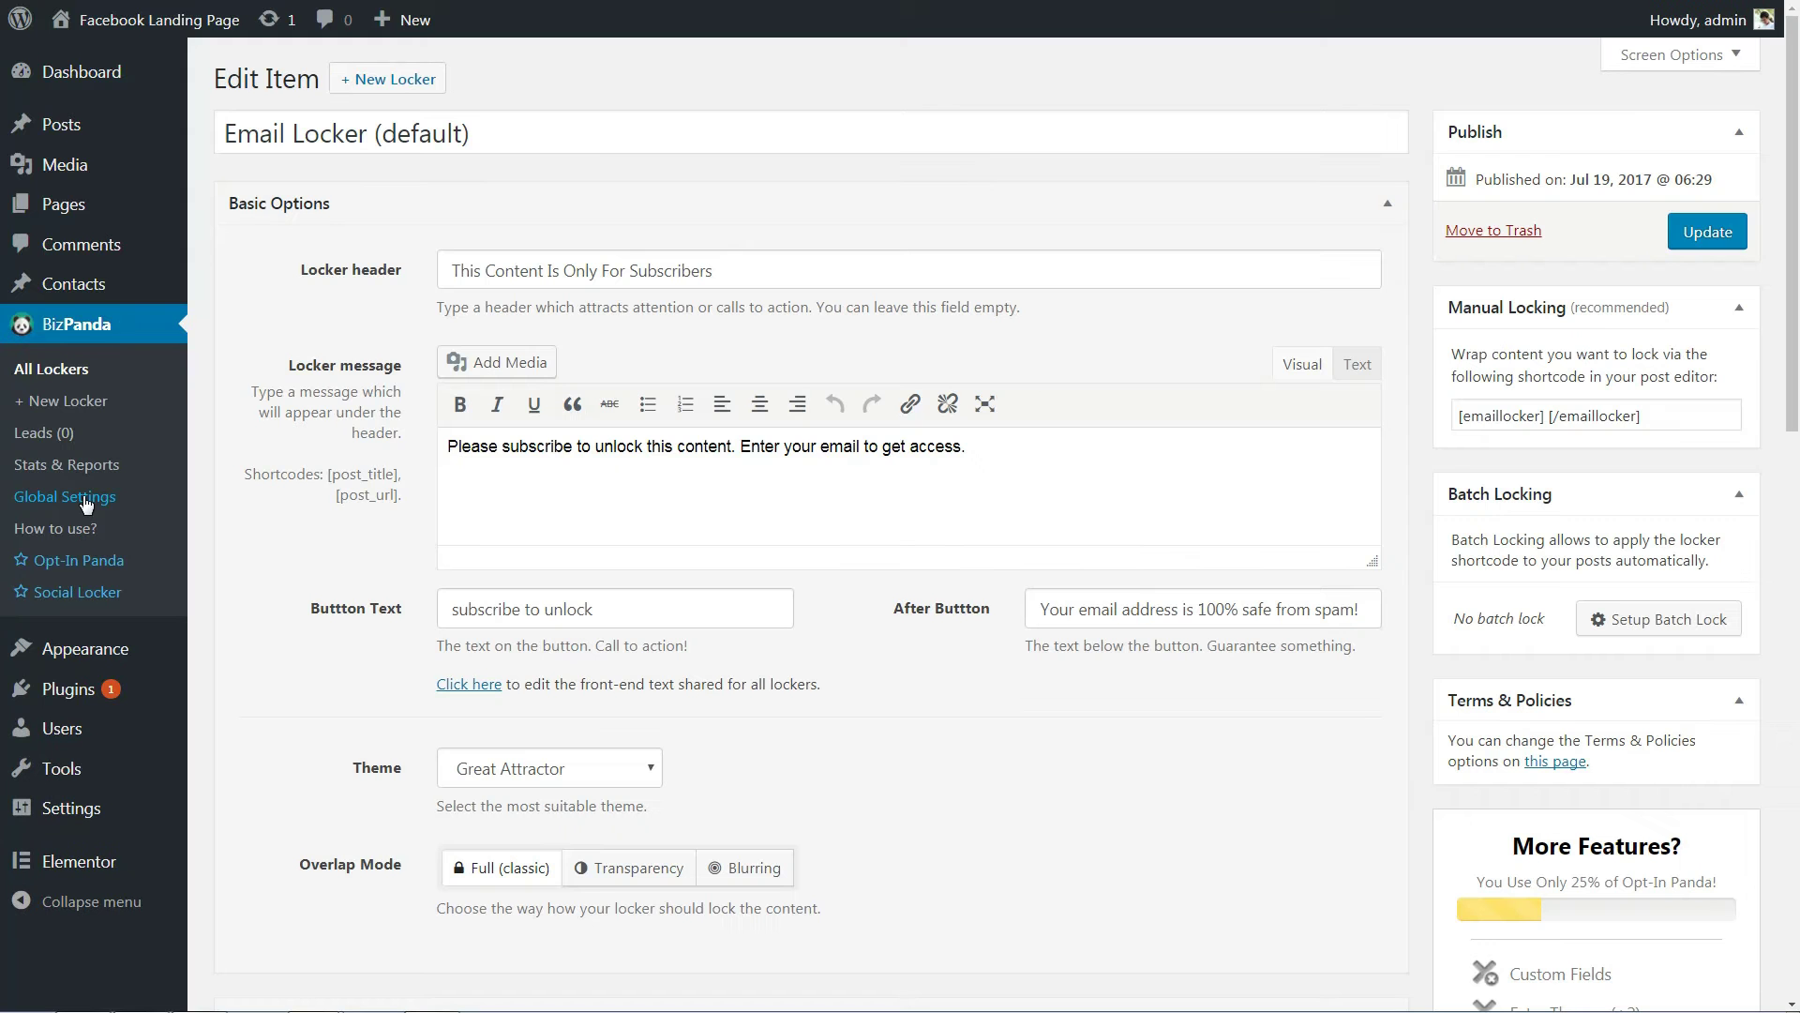
pyautogui.click(83, 495)
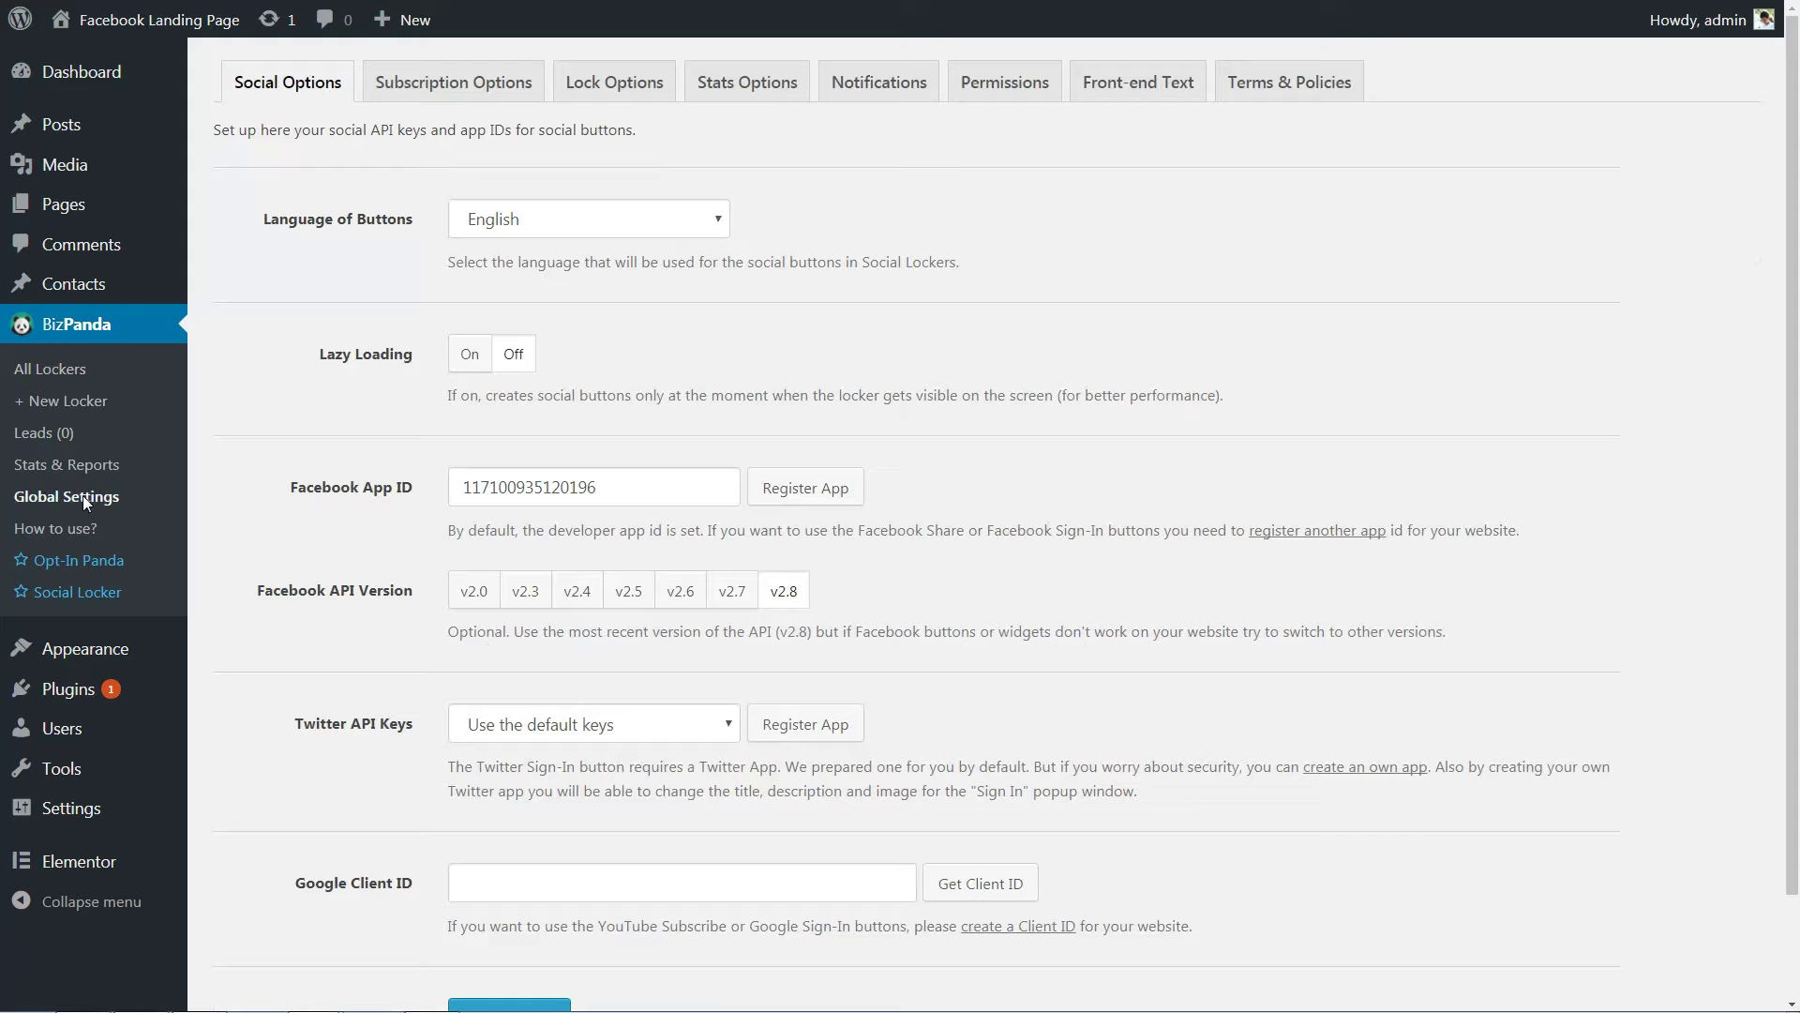
pyautogui.click(480, 99)
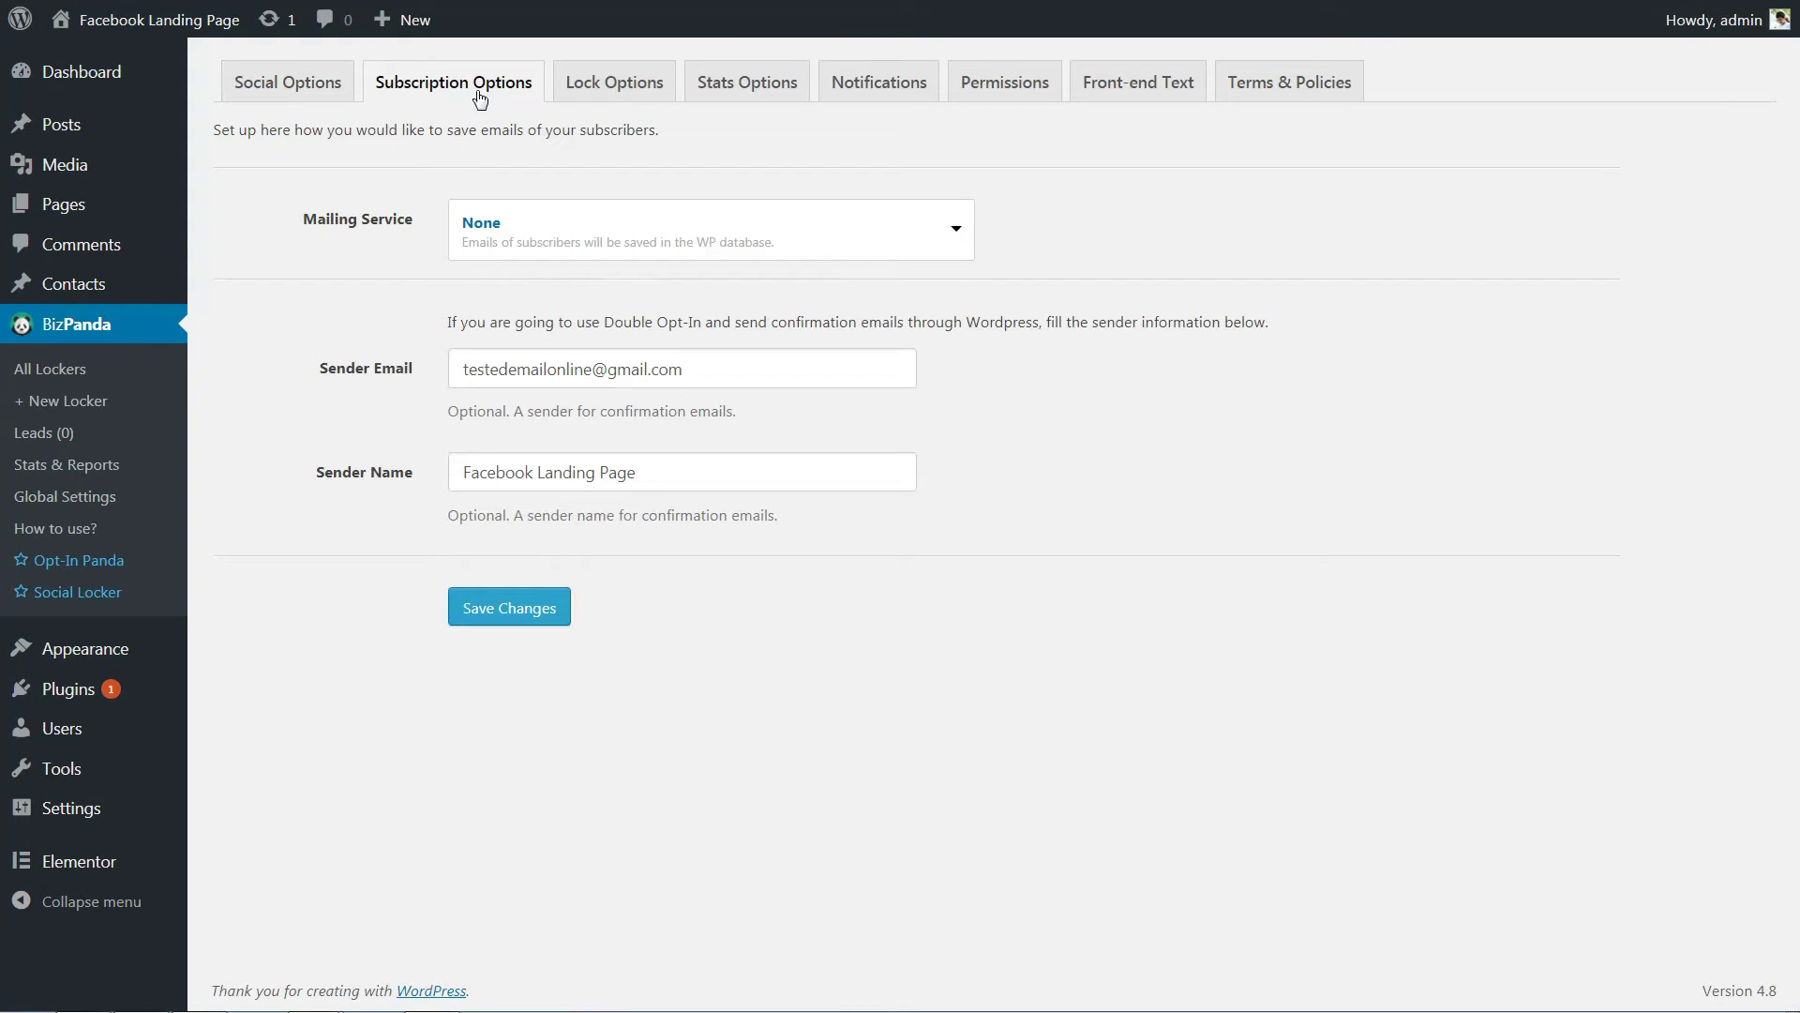
pyautogui.click(952, 243)
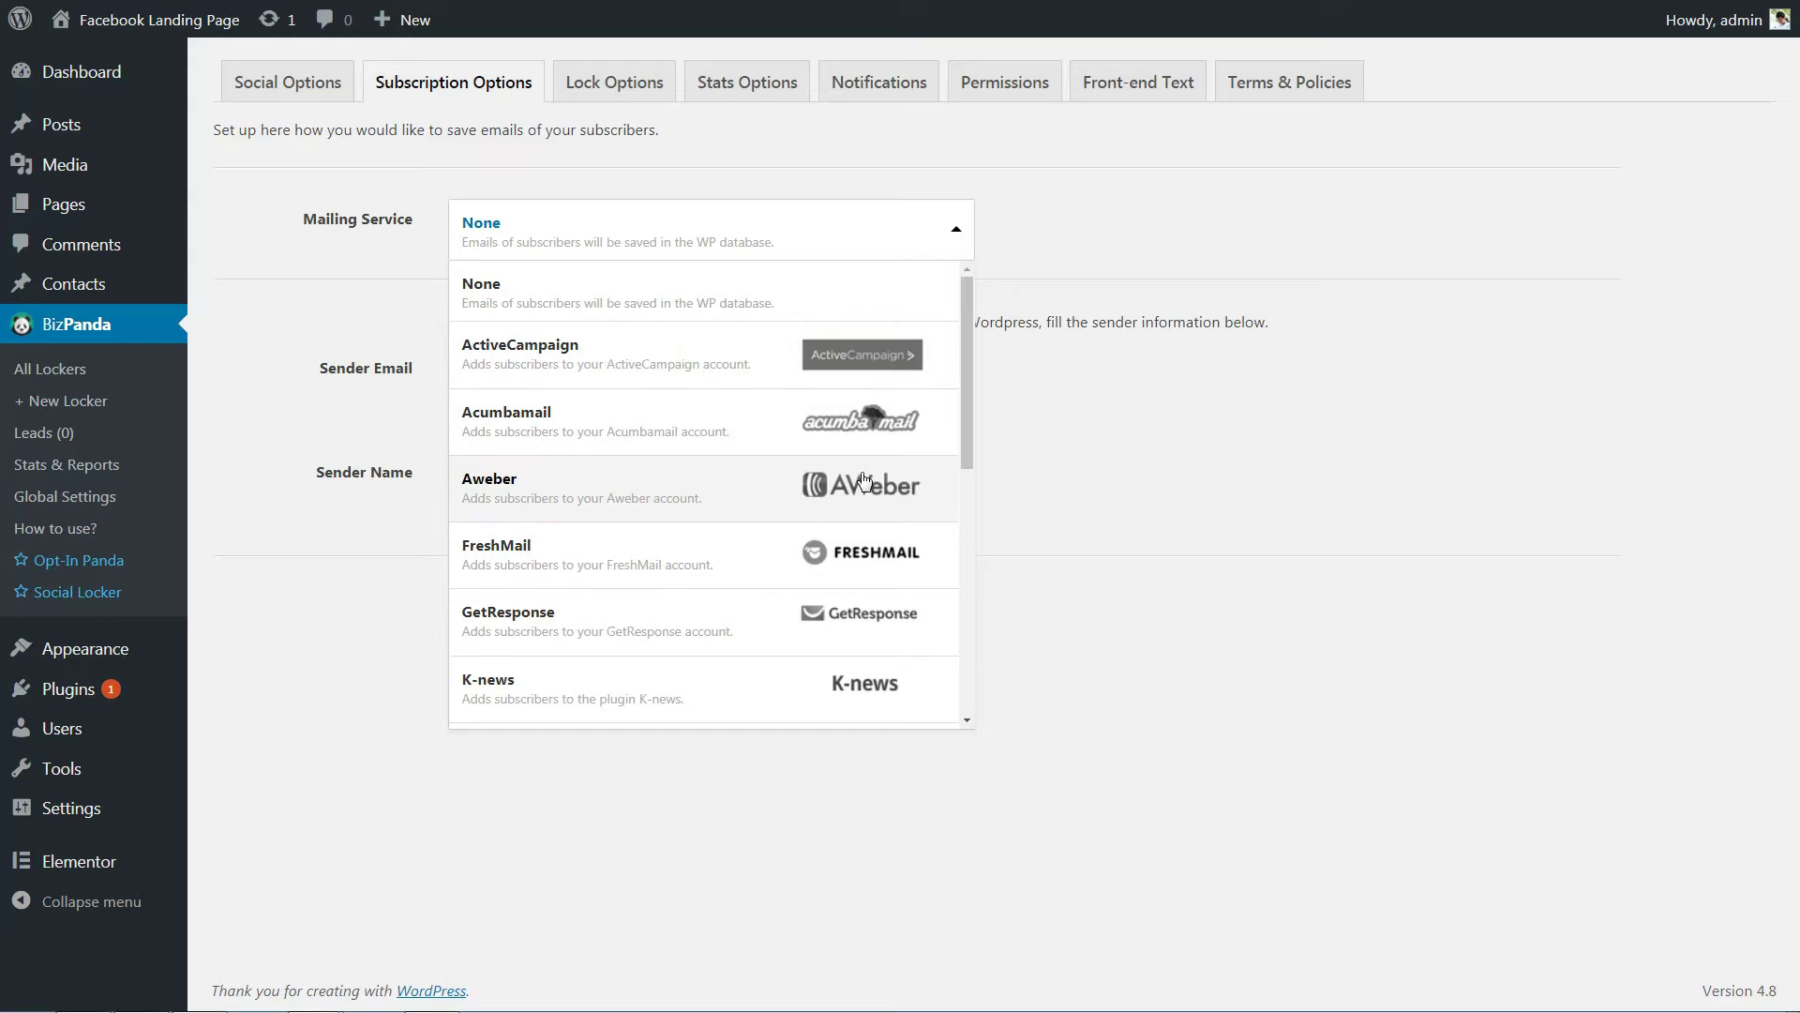
pyautogui.scroll(-3, 863, 491)
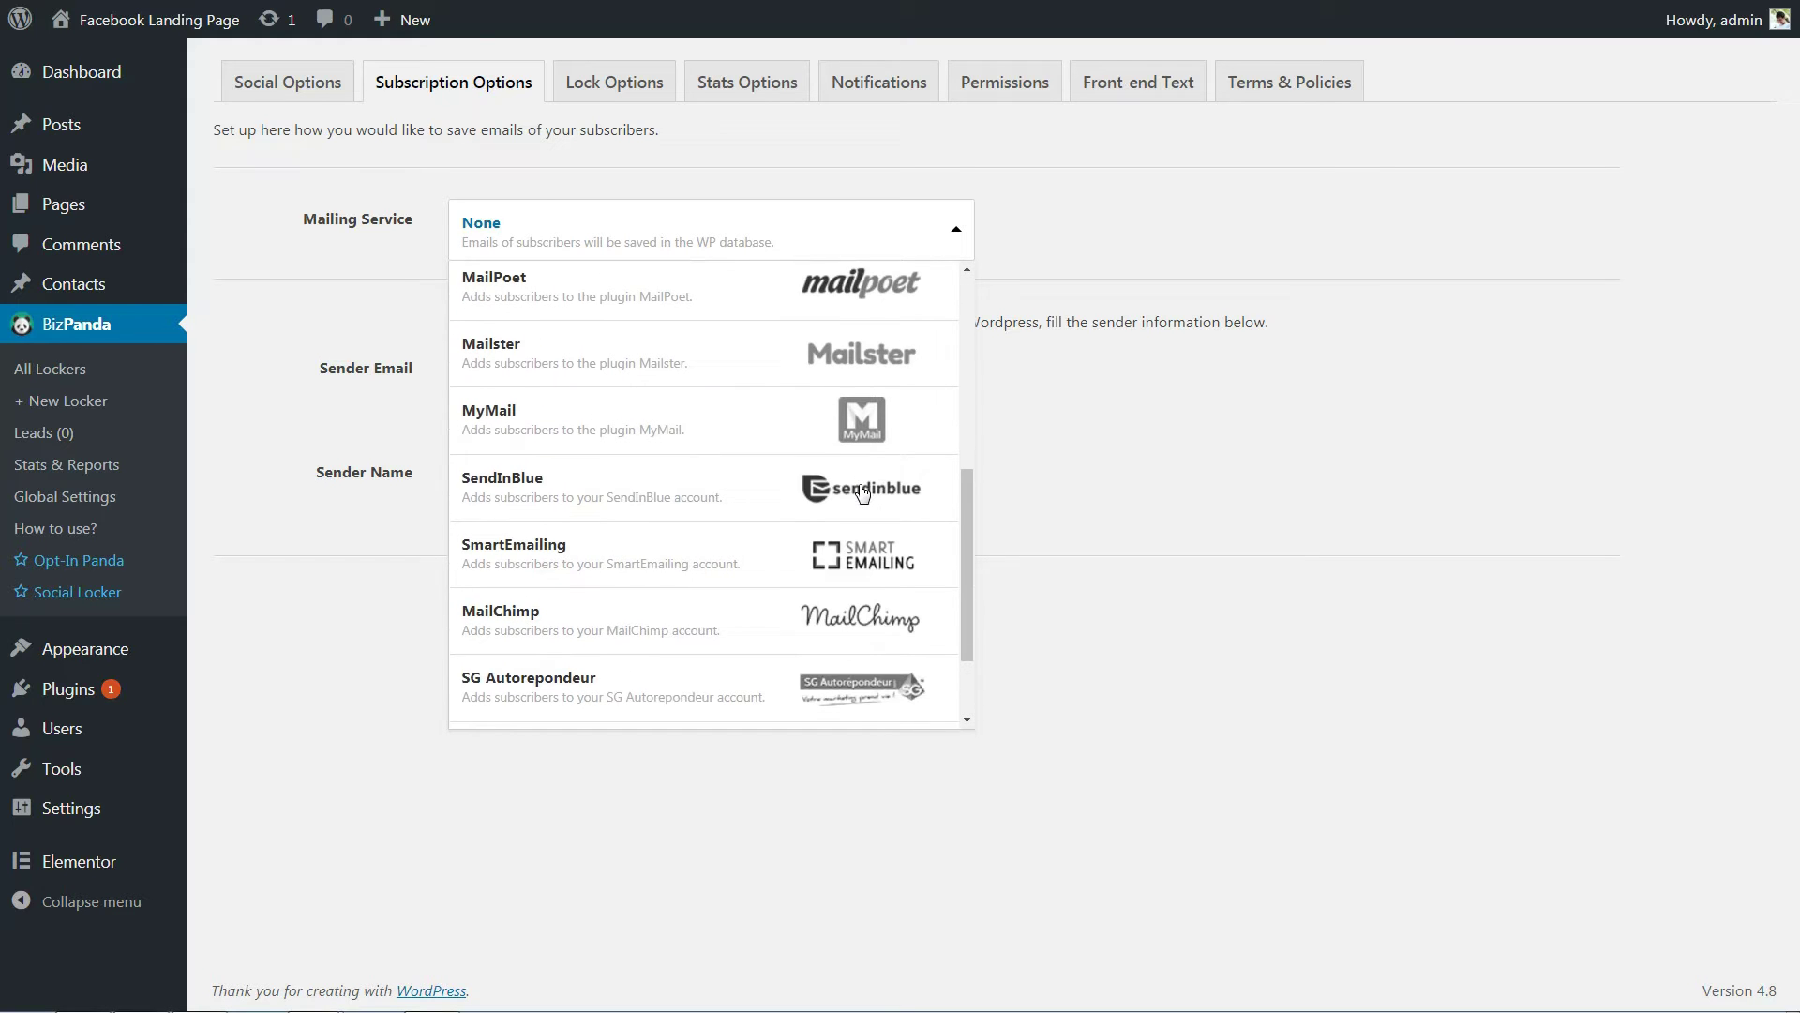
pyautogui.scroll(-1, 861, 491)
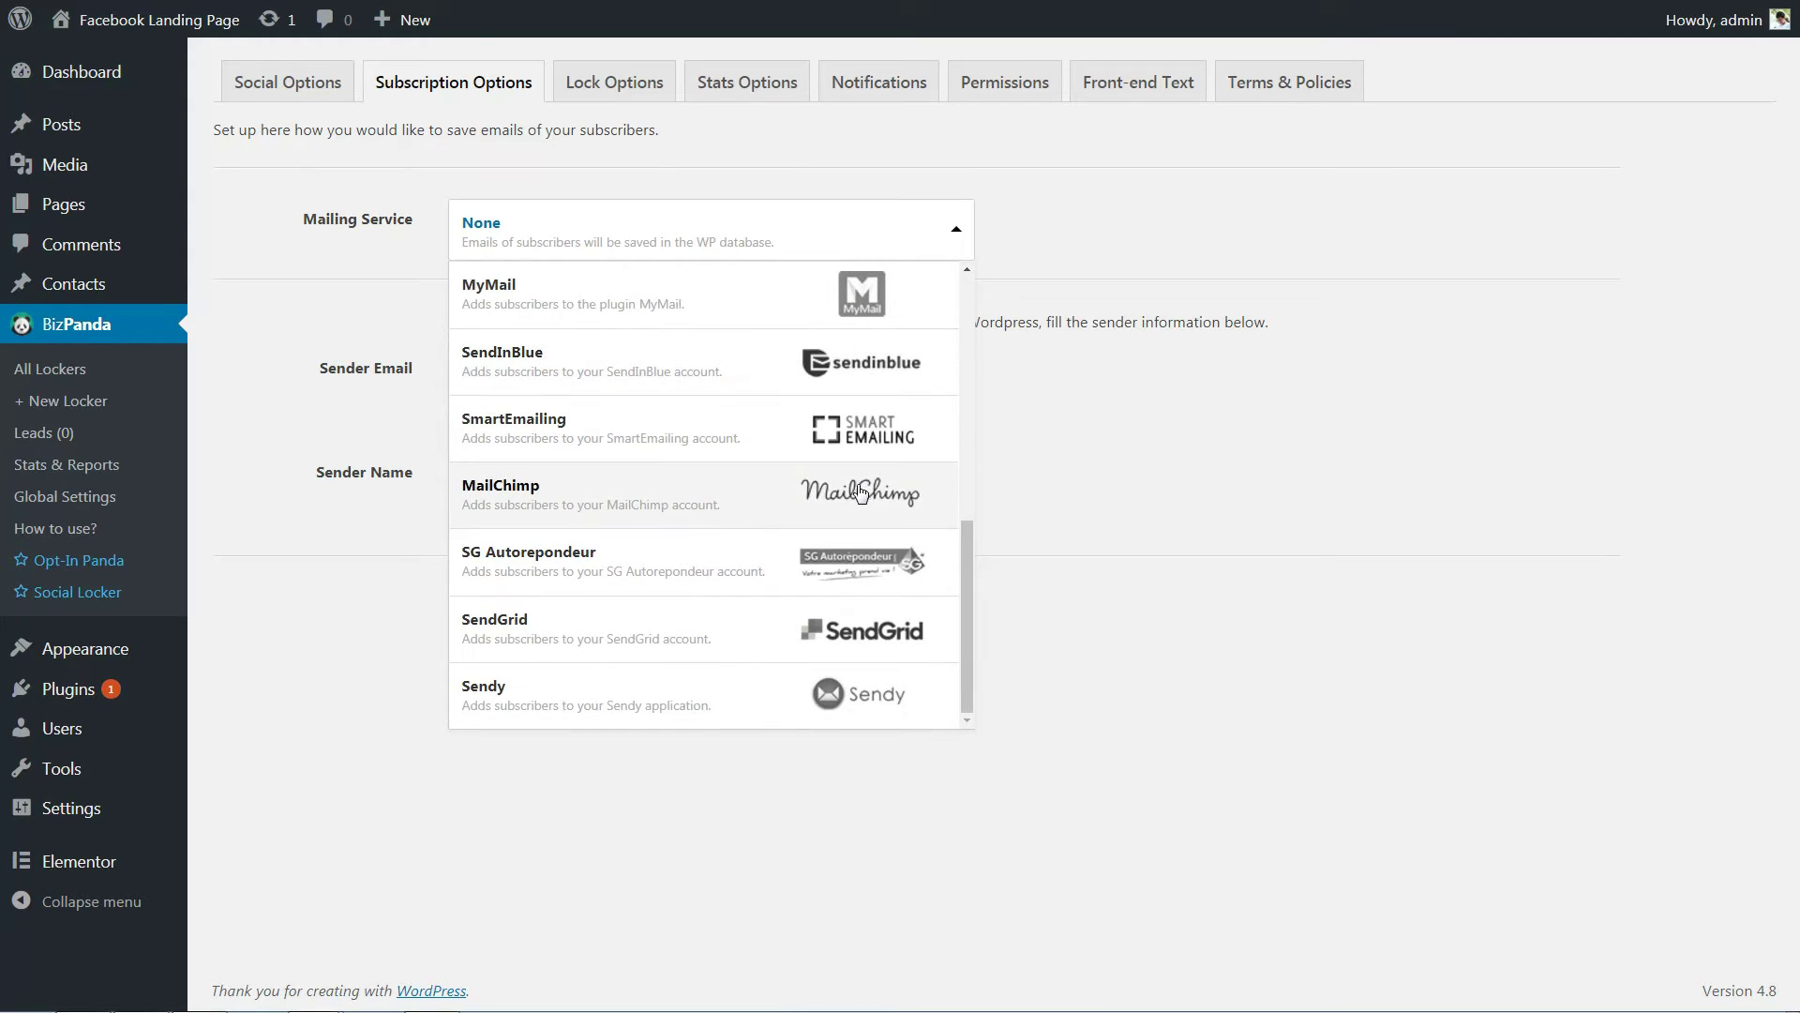
# Choose MailChimp as the mailing service, then open Email Locker (default) for editing
pyautogui.click(862, 491)
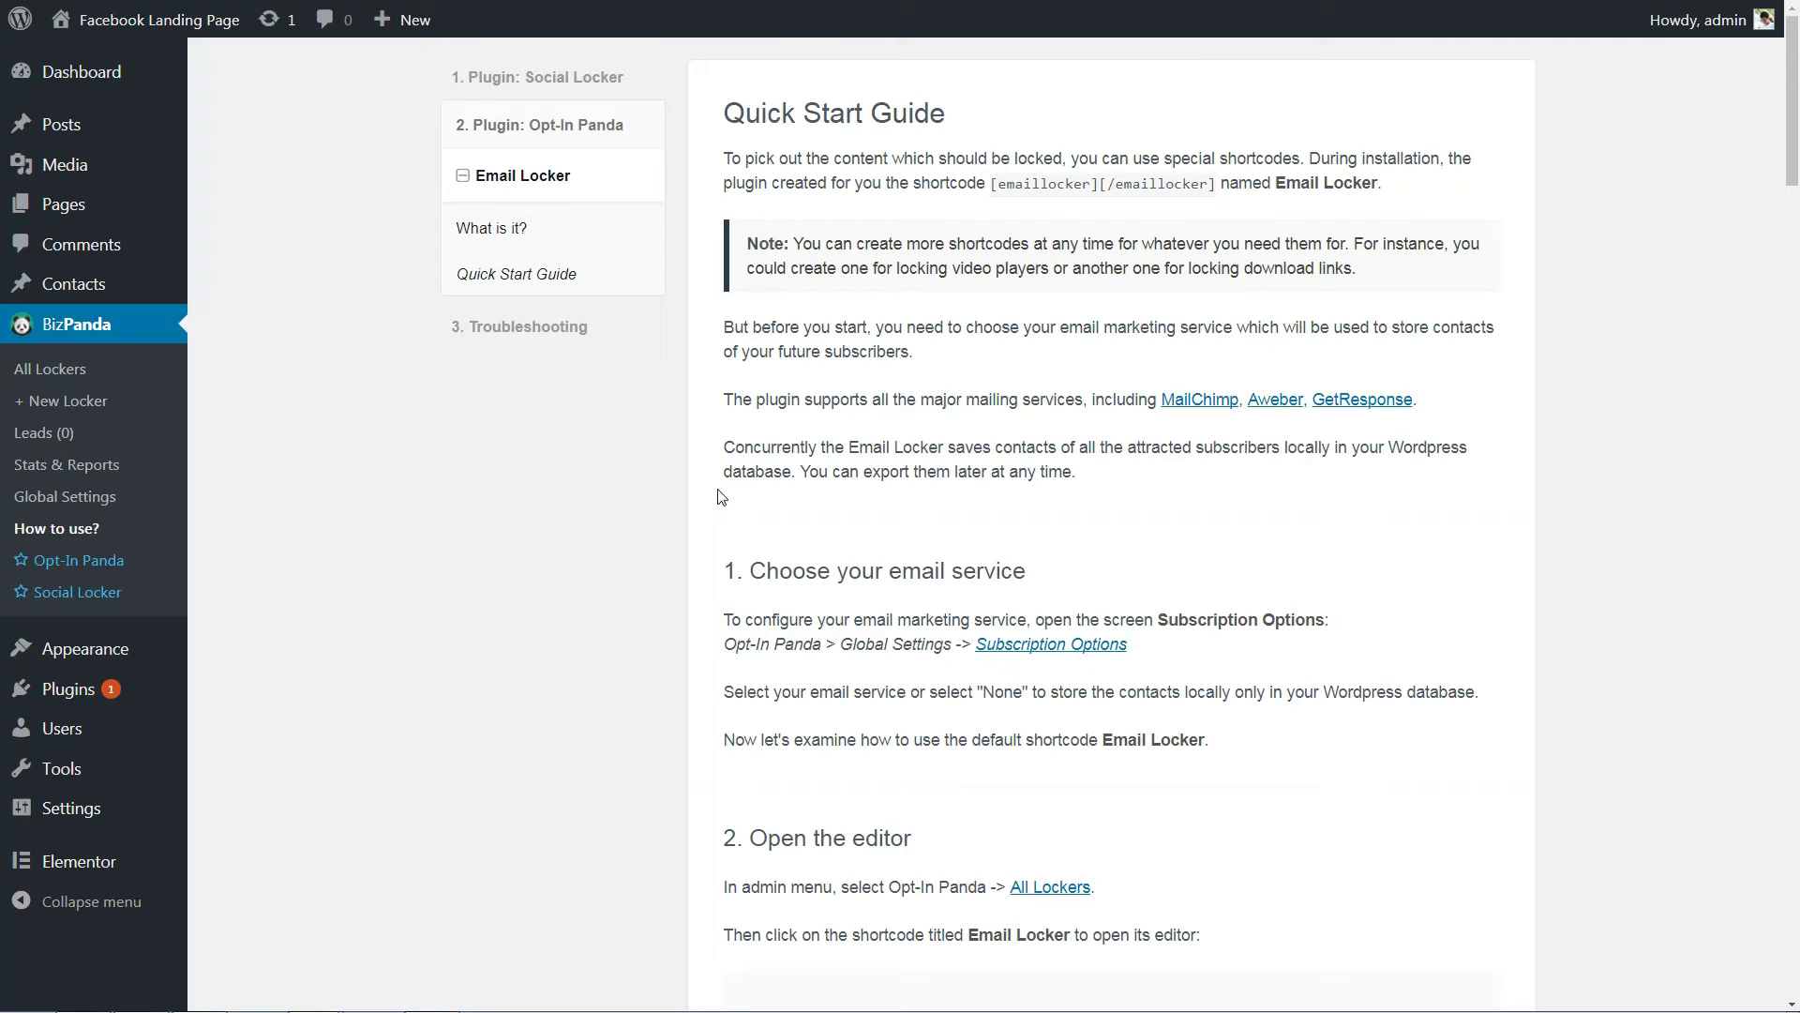
pyautogui.click(62, 370)
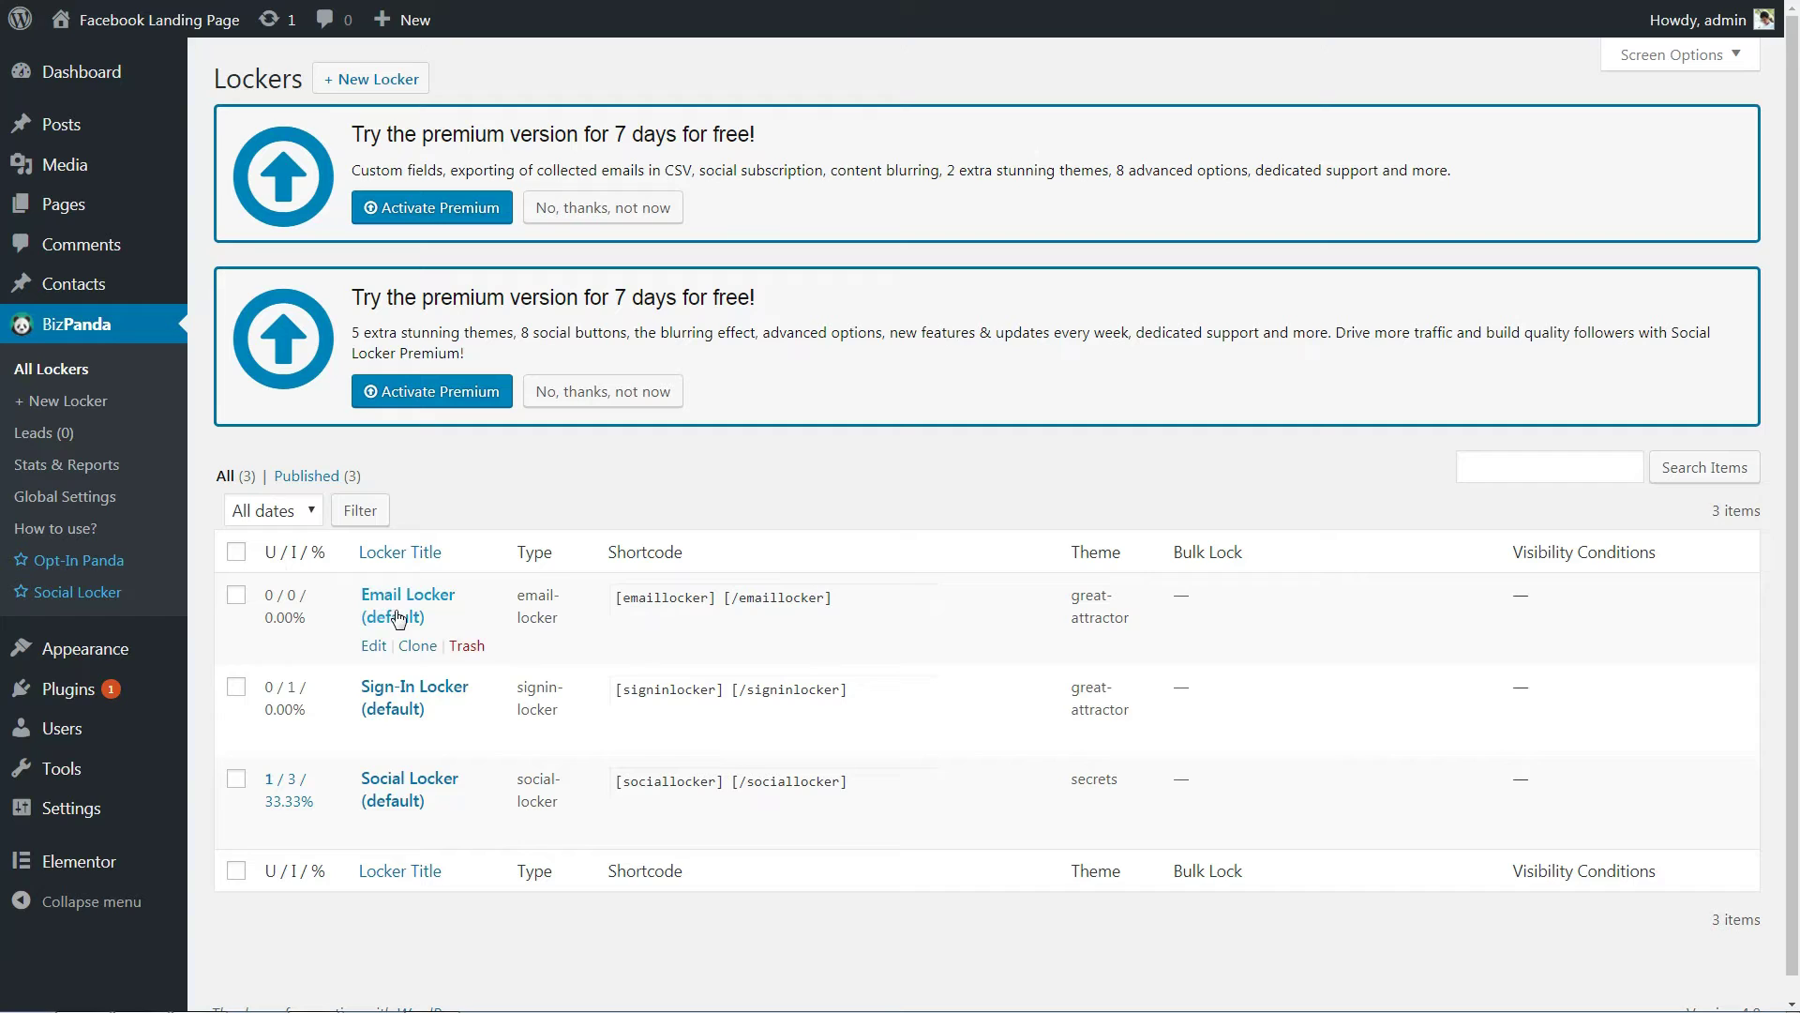
pyautogui.moveTo(416, 697)
pyautogui.click(374, 646)
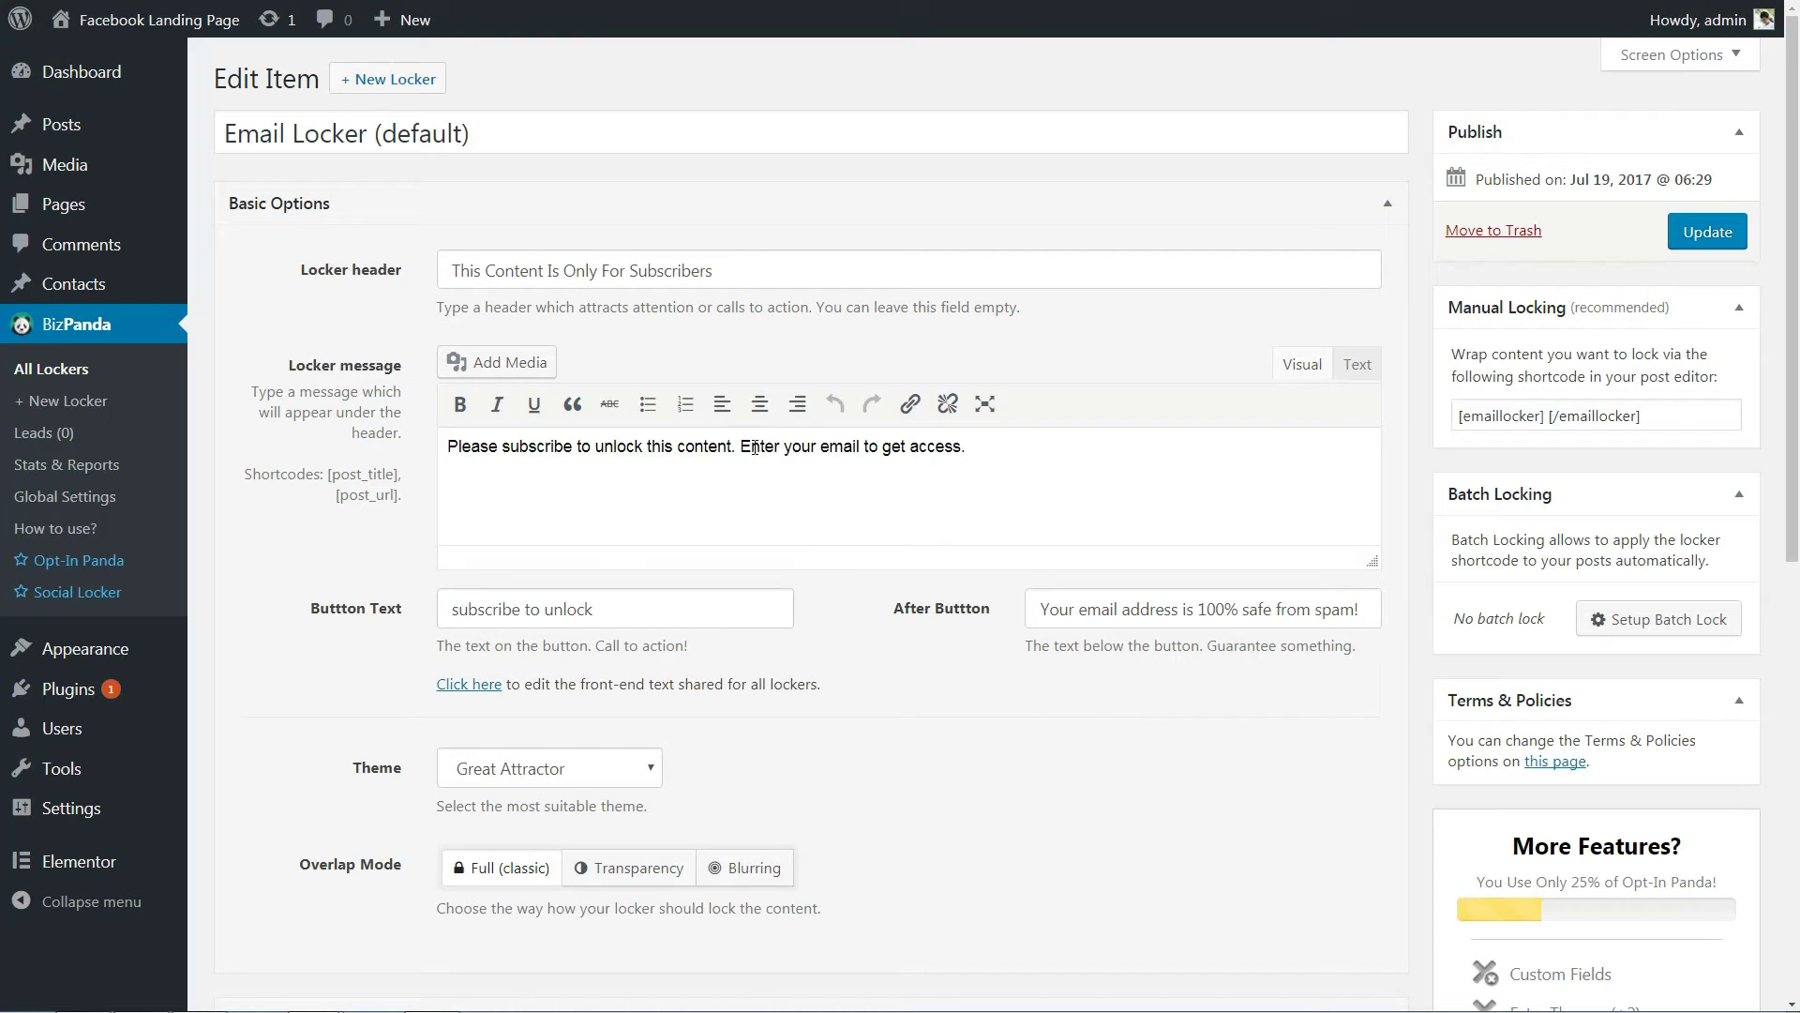
pyautogui.click(717, 266)
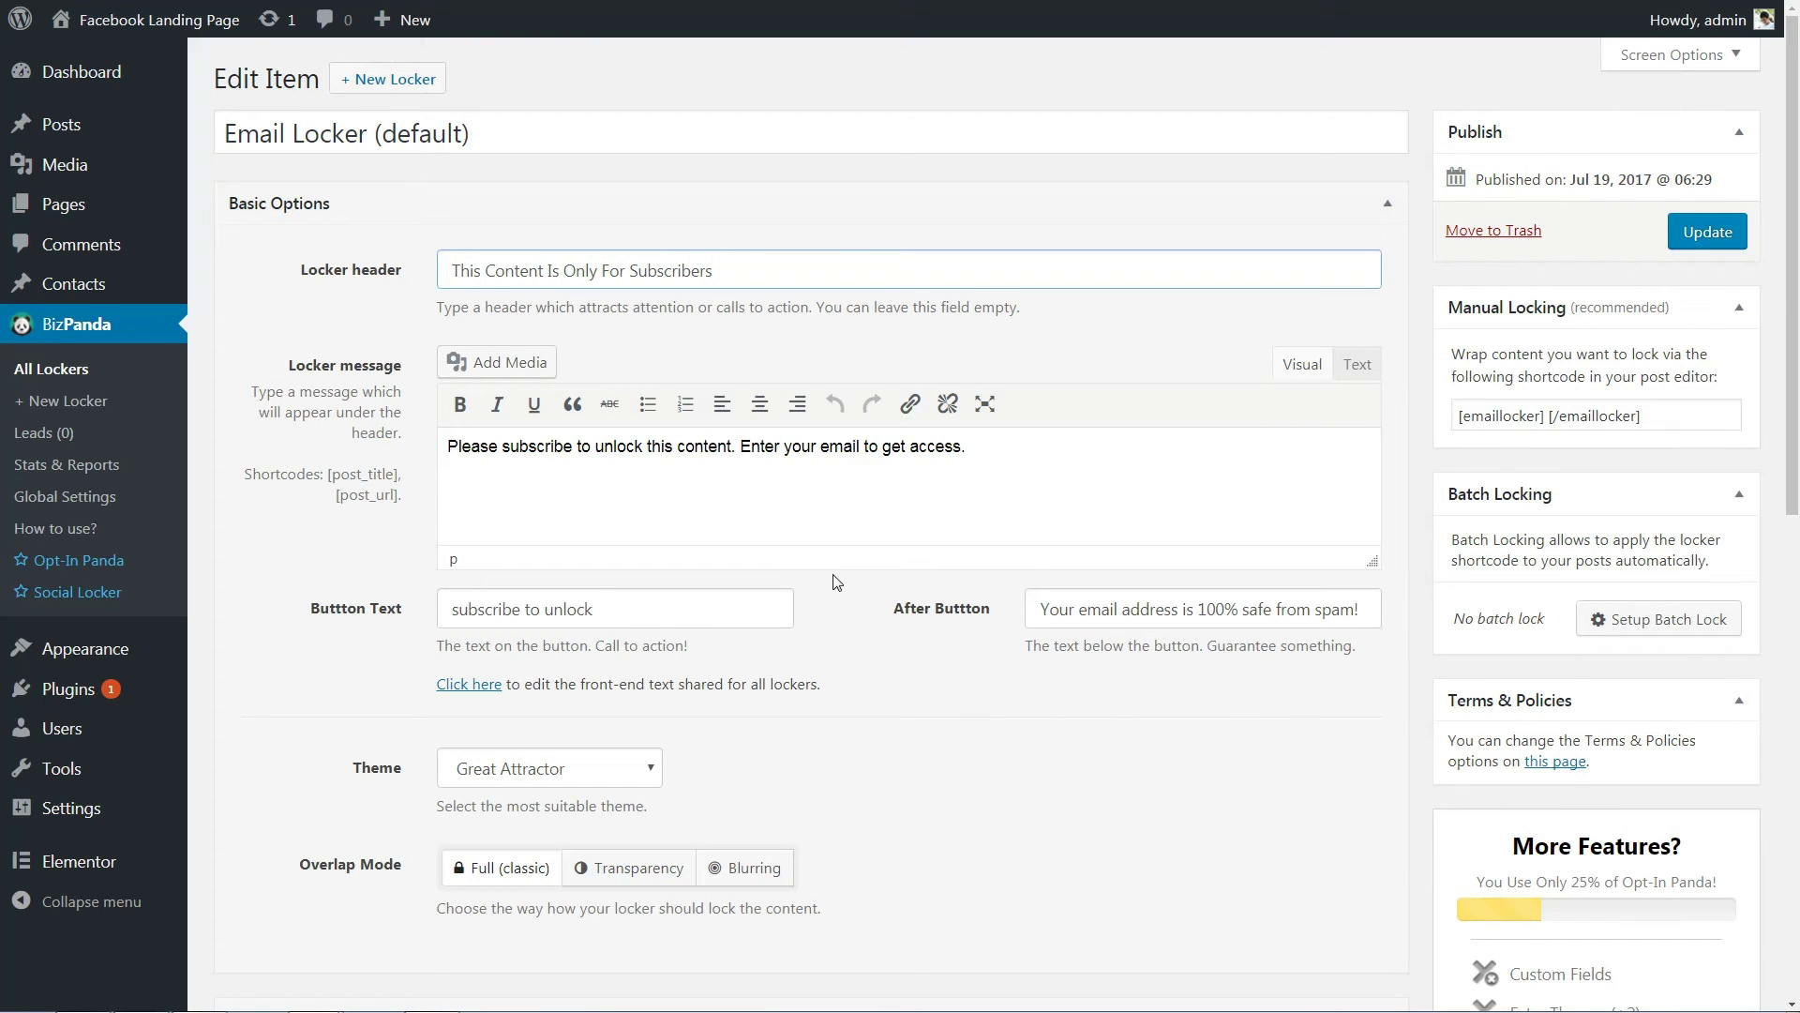
pyautogui.scroll(-2, 834, 580)
pyautogui.scroll(-2, 834, 581)
pyautogui.scroll(-2, 832, 580)
pyautogui.scroll(-2, 831, 585)
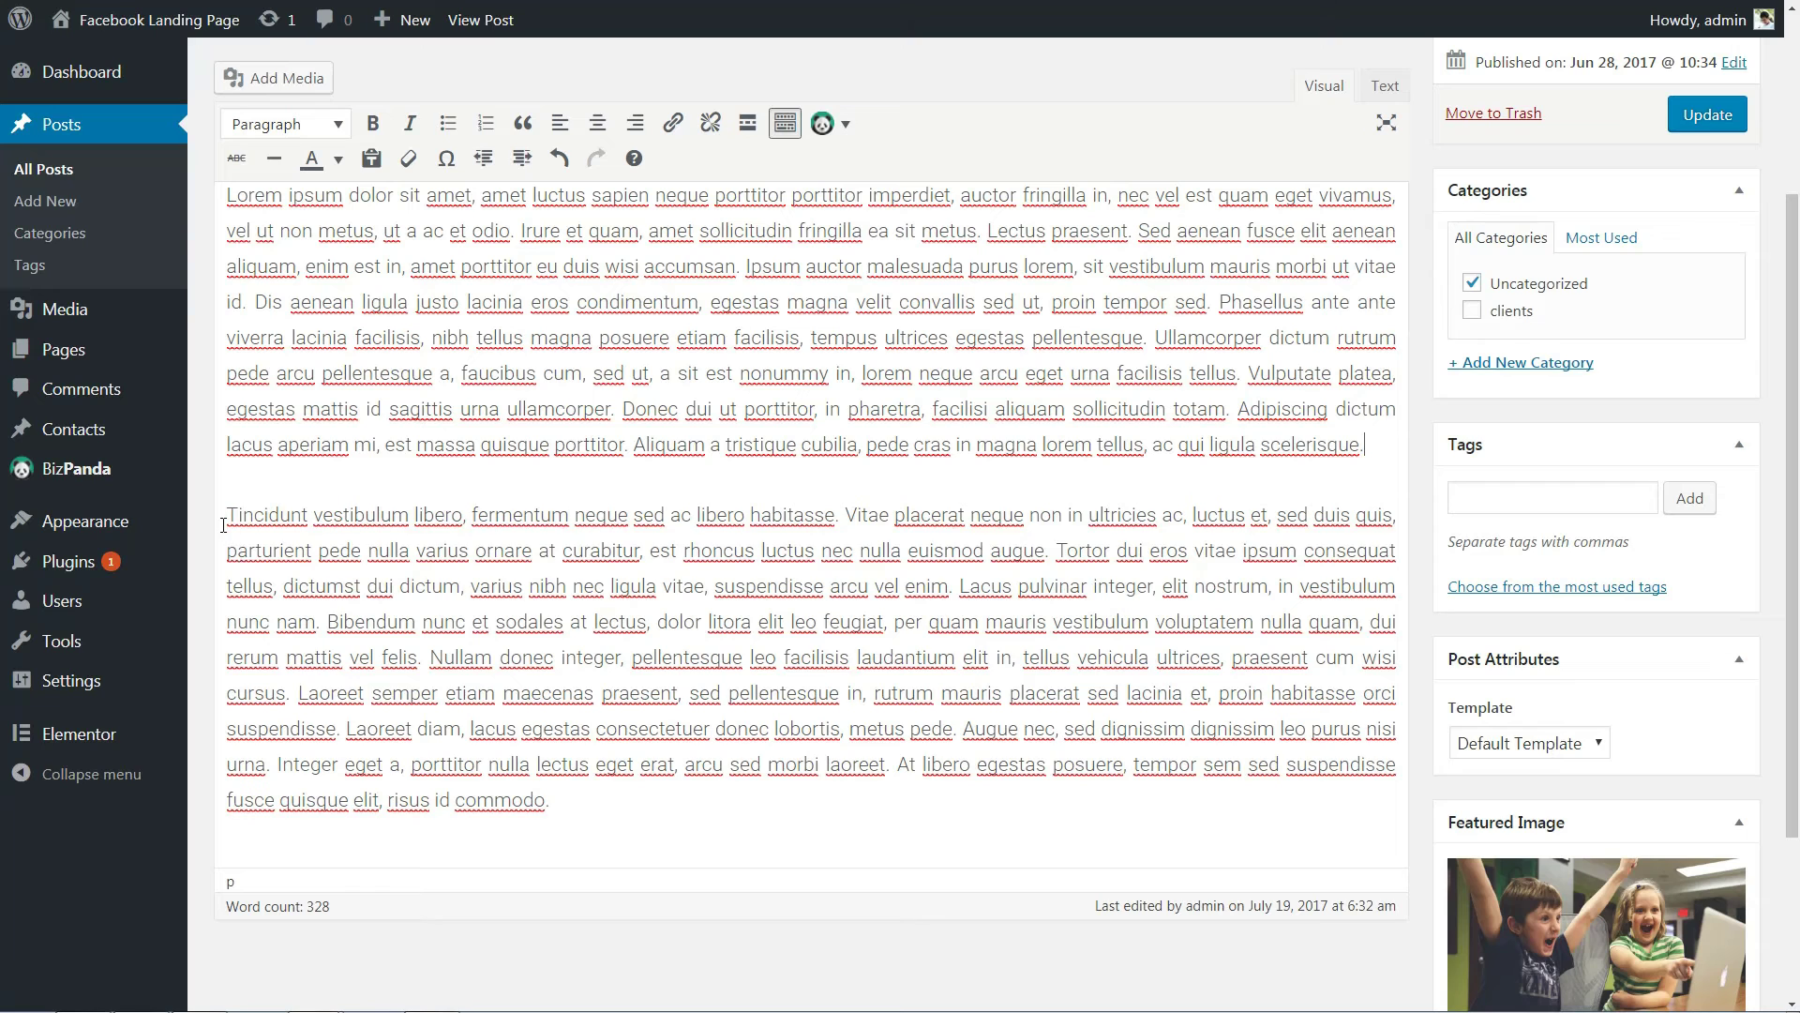
# Wrap Blog post #2's second paragraph in the Email Locker and update the post
pyautogui.moveTo(224, 514)
pyautogui.mouseDown()
pyautogui.moveTo(380, 587)
pyautogui.moveTo(601, 813)
pyautogui.mouseUp()
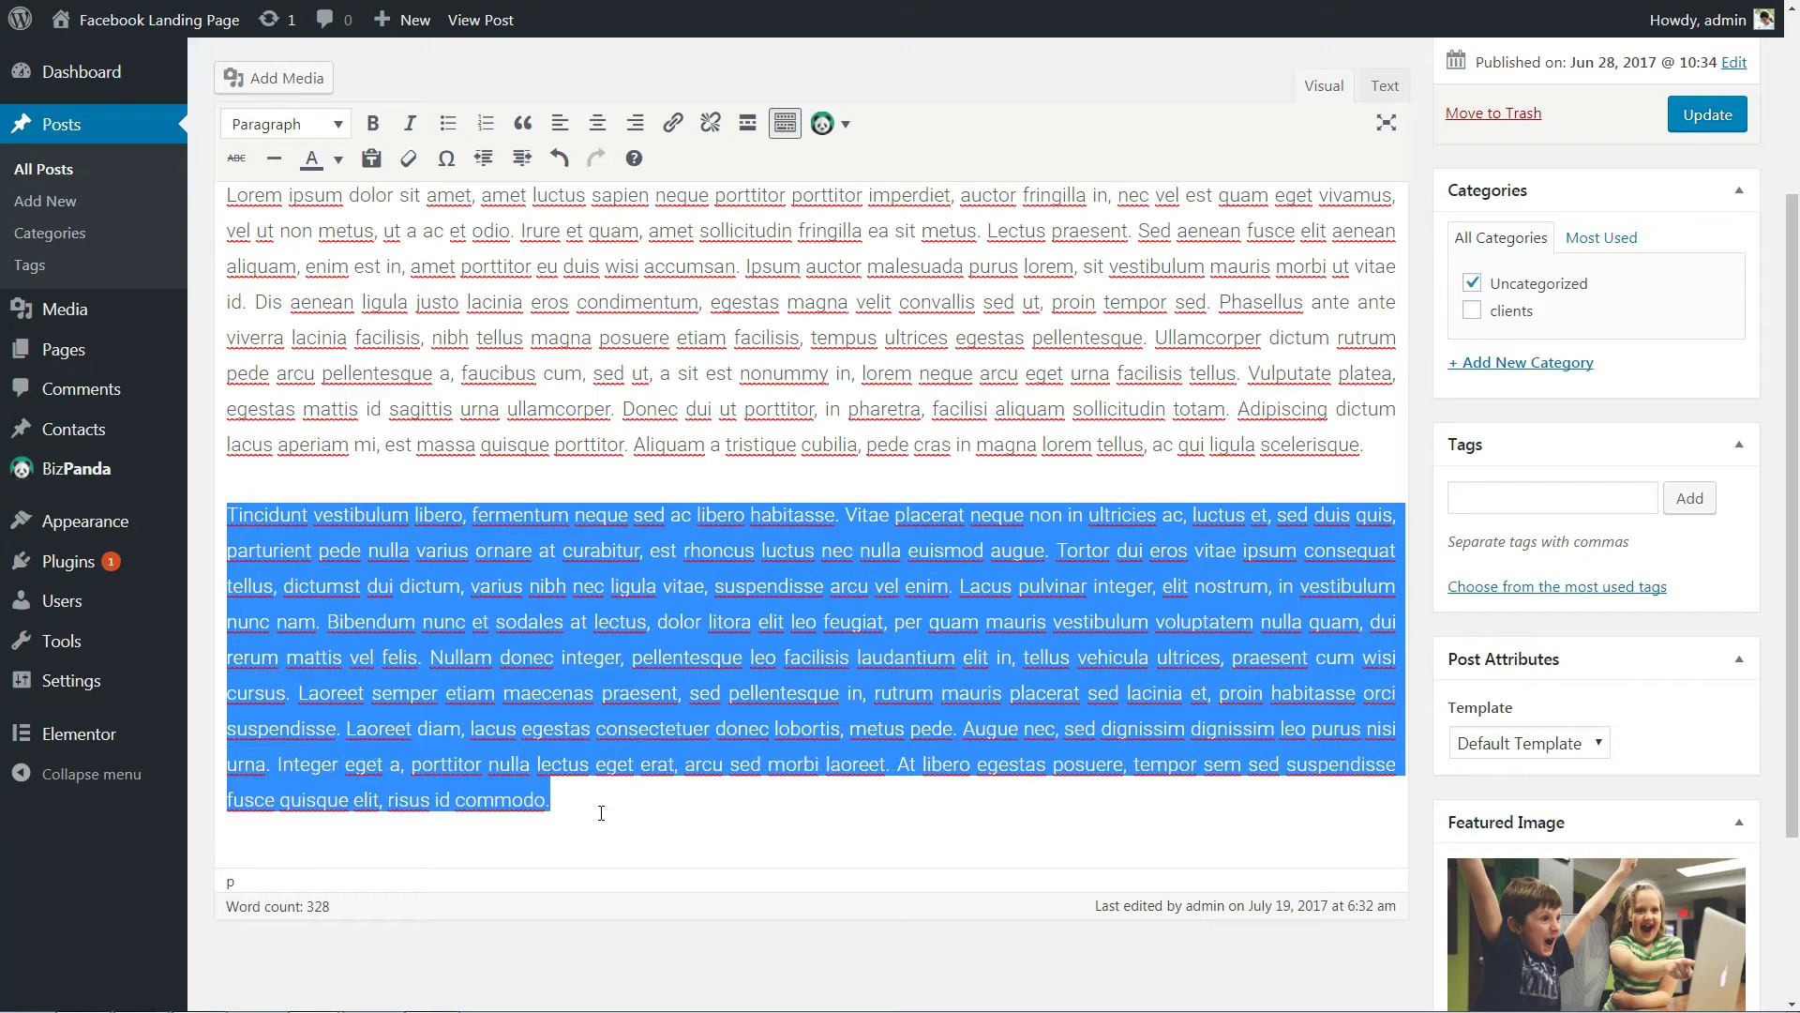
pyautogui.click(830, 124)
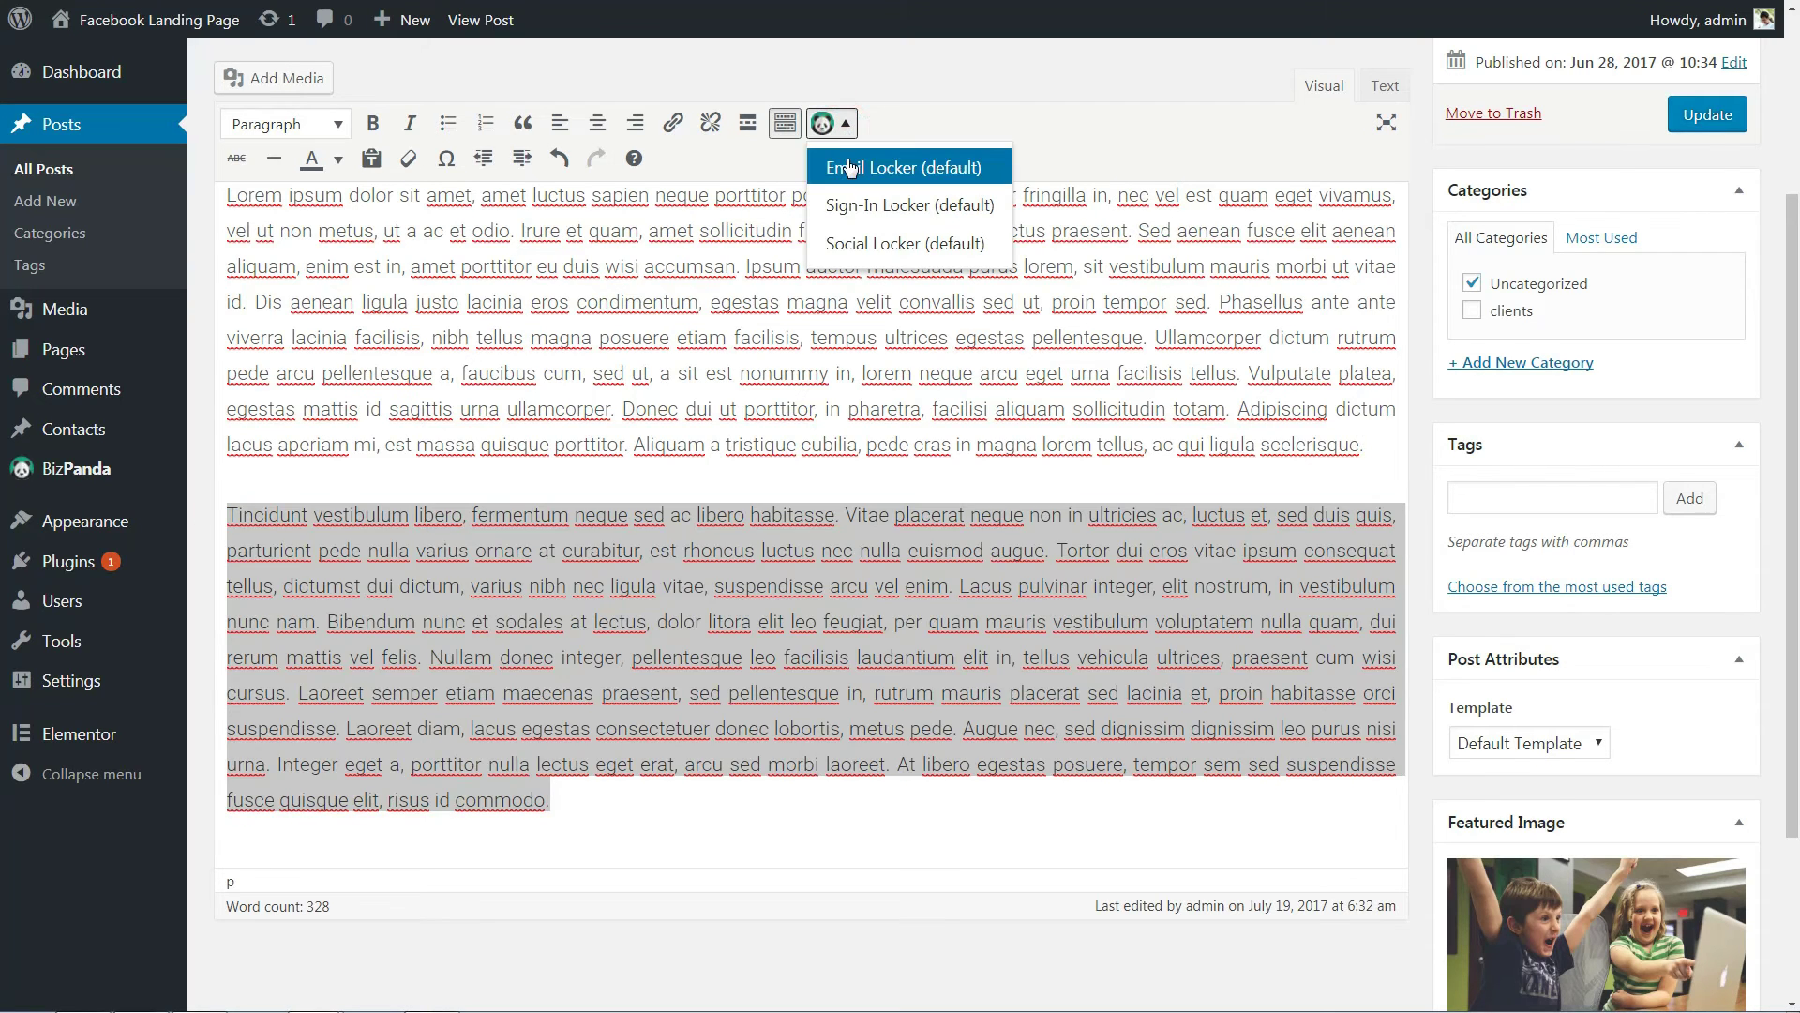
pyautogui.click(848, 164)
pyautogui.click(1709, 130)
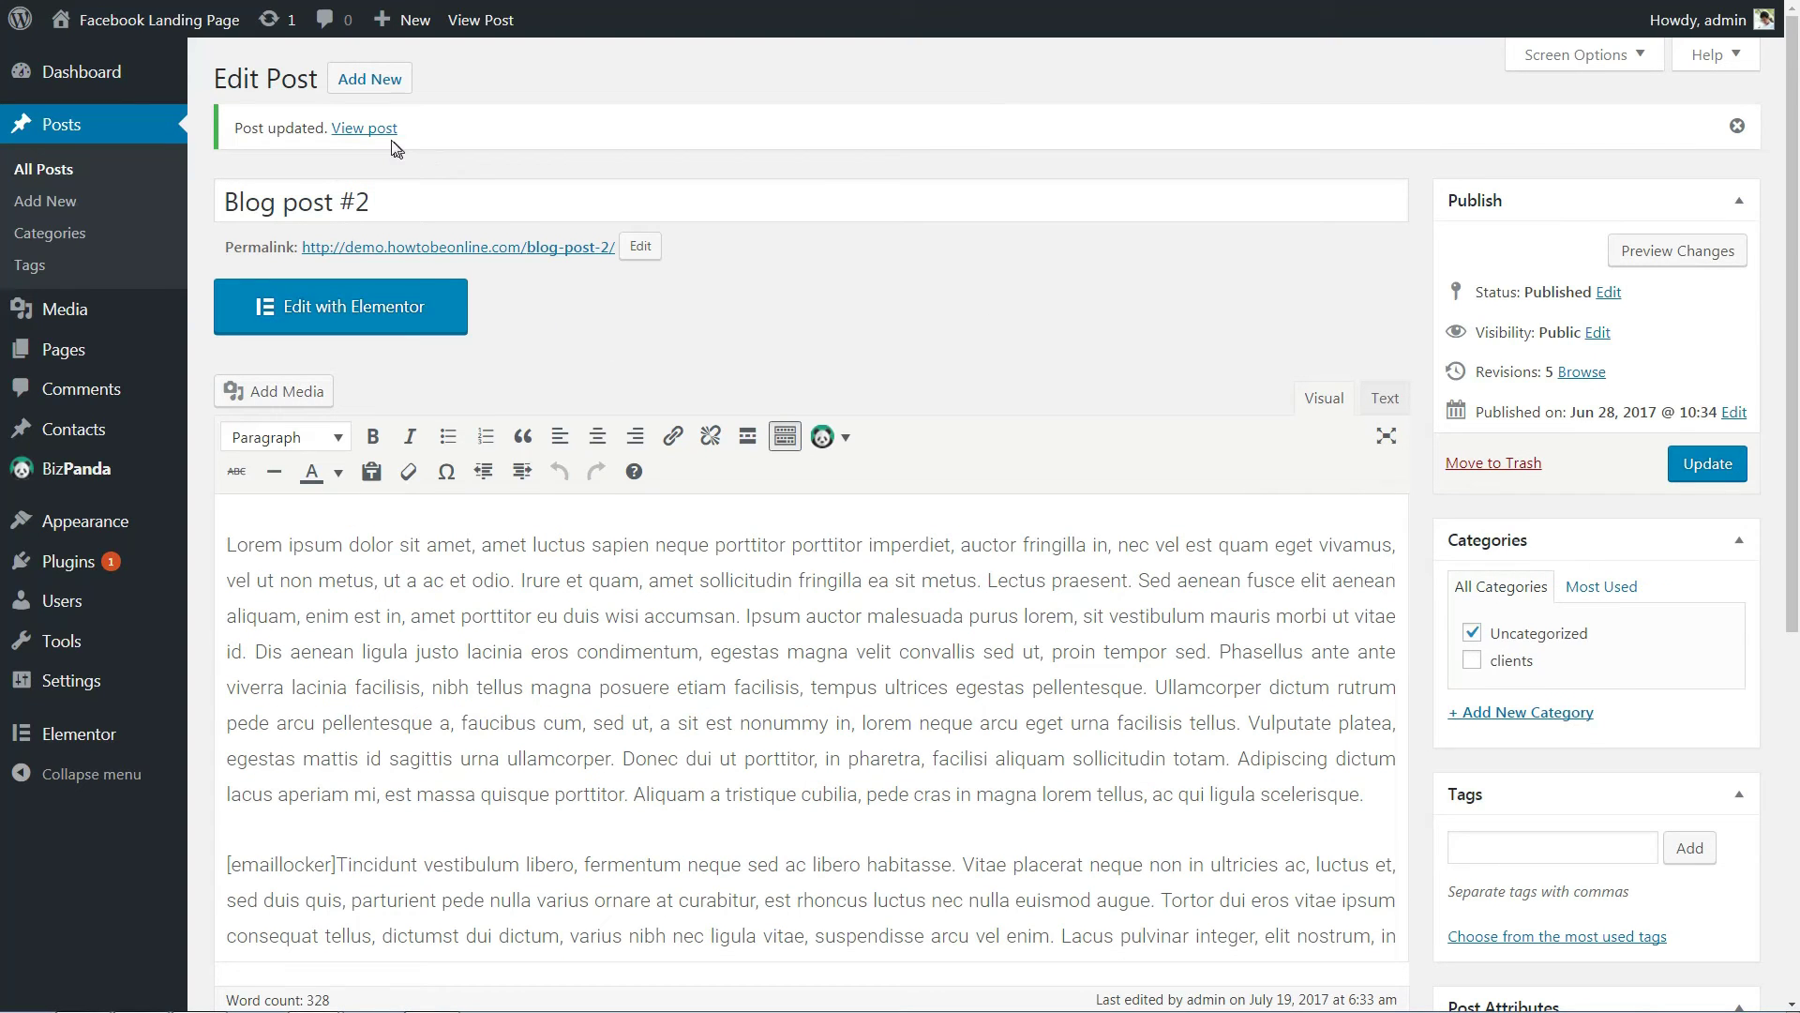
# On the live post, submit a test email to the Email Locker to unlock the content
pyautogui.click(371, 132)
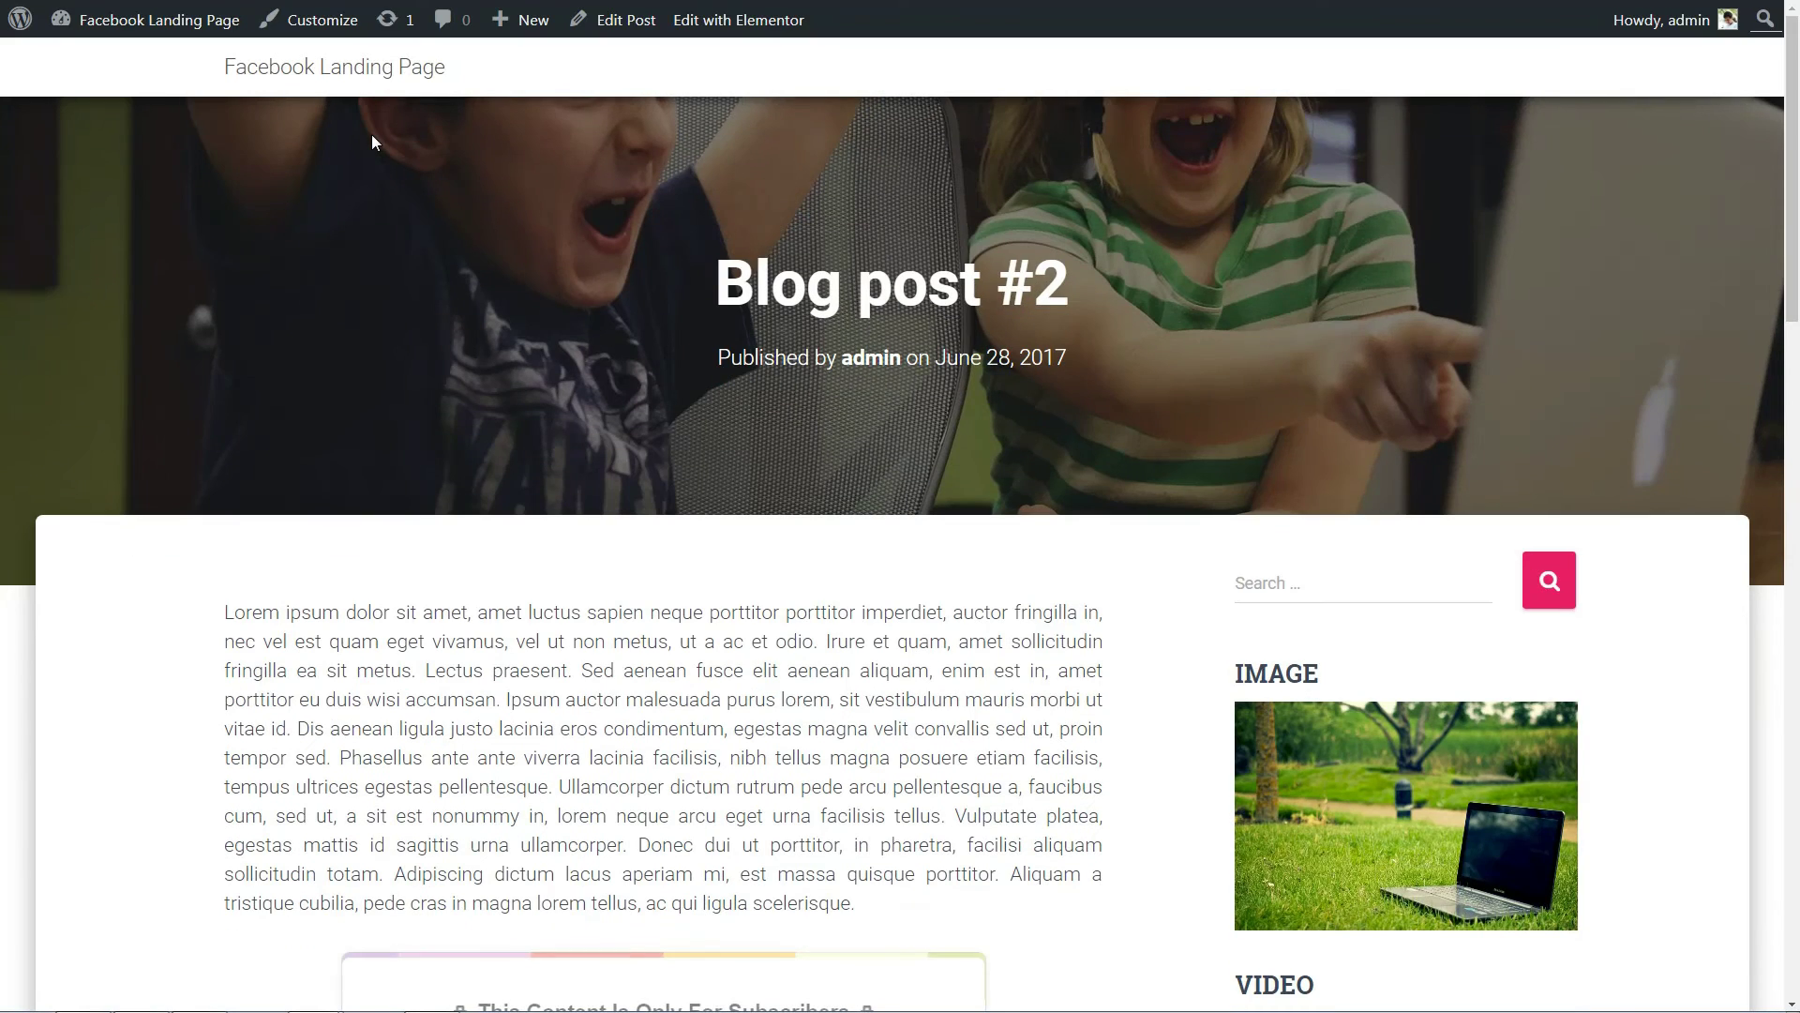
pyautogui.scroll(-1, 824, 521)
pyautogui.scroll(-3, 826, 524)
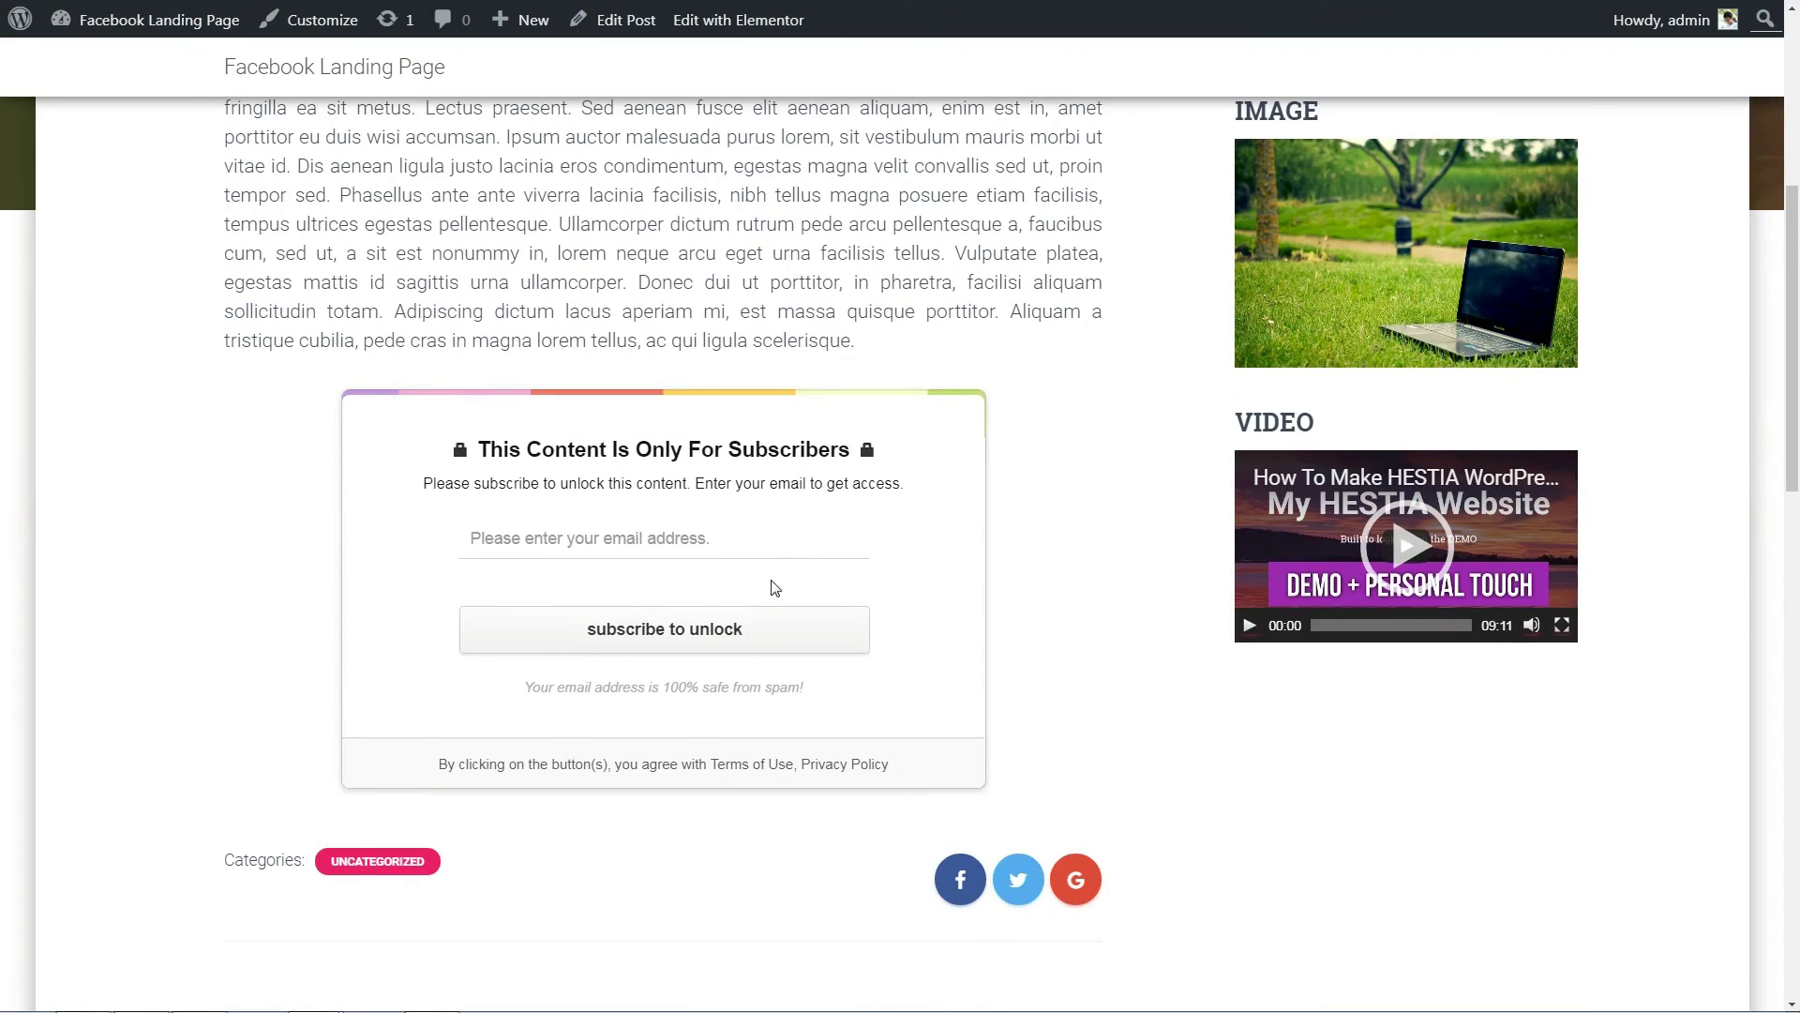
pyautogui.click(594, 540)
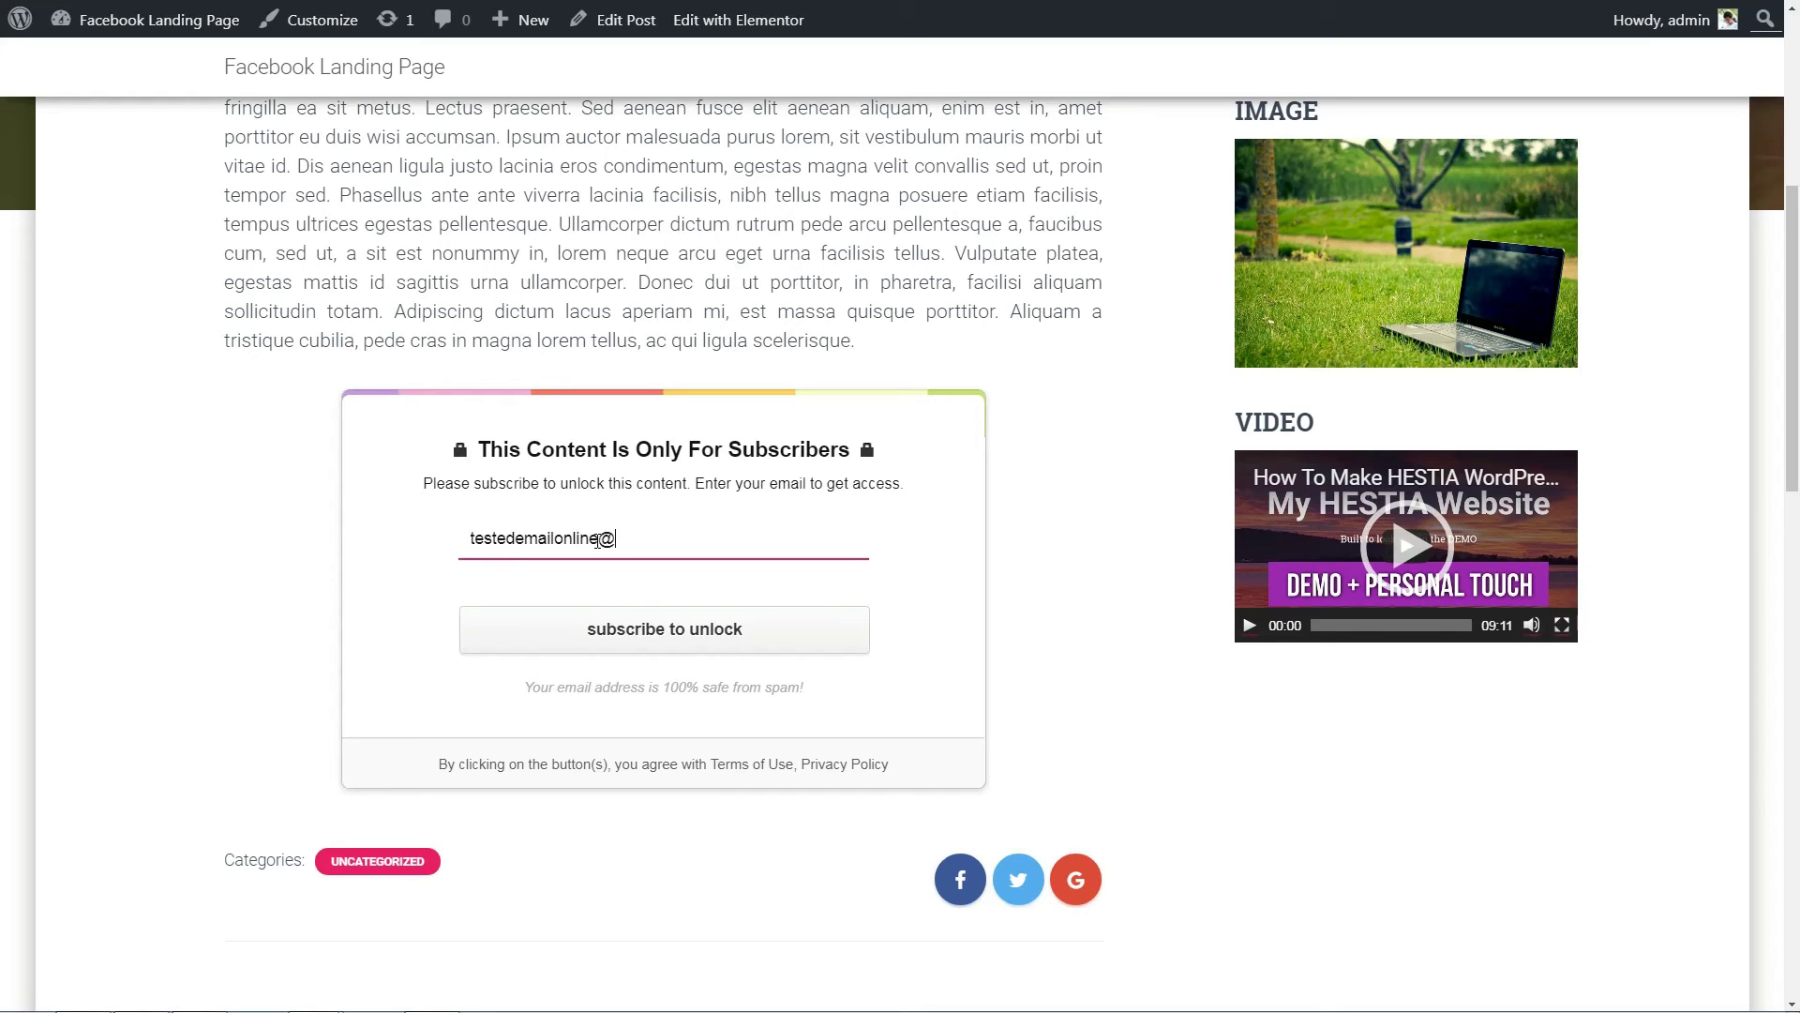
pyautogui.write('gmail.com')
pyautogui.click(675, 627)
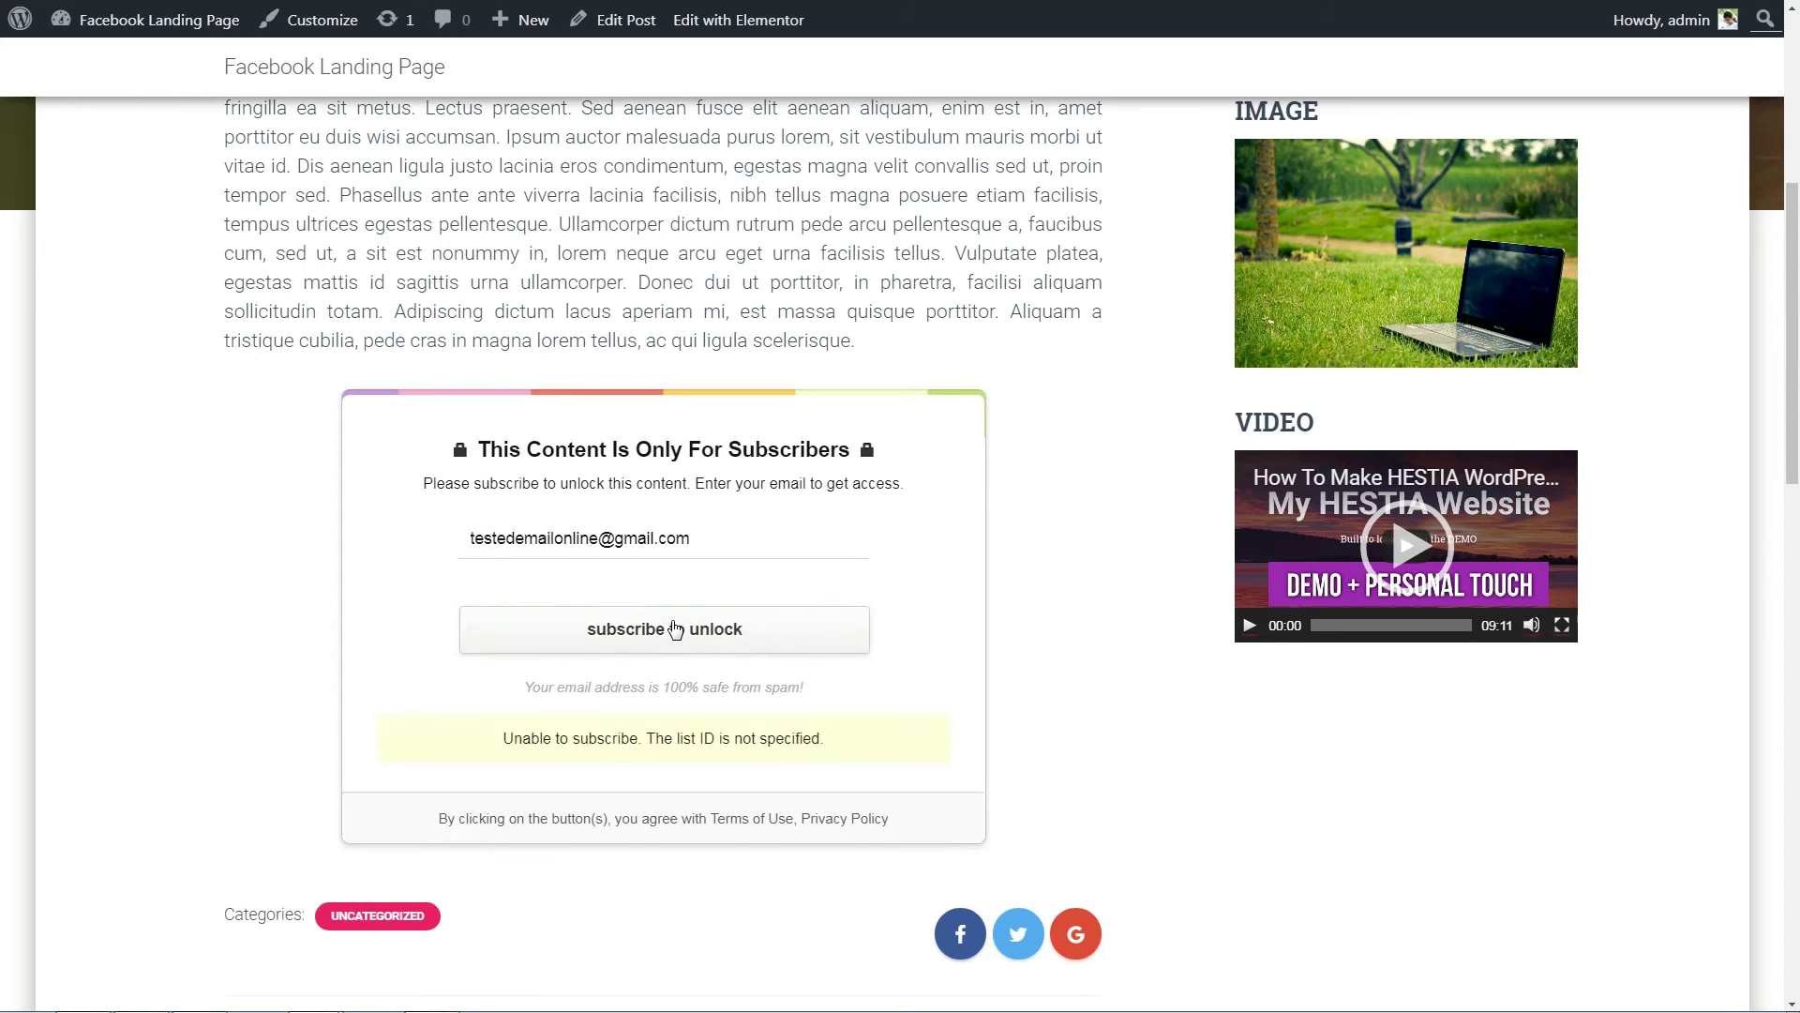